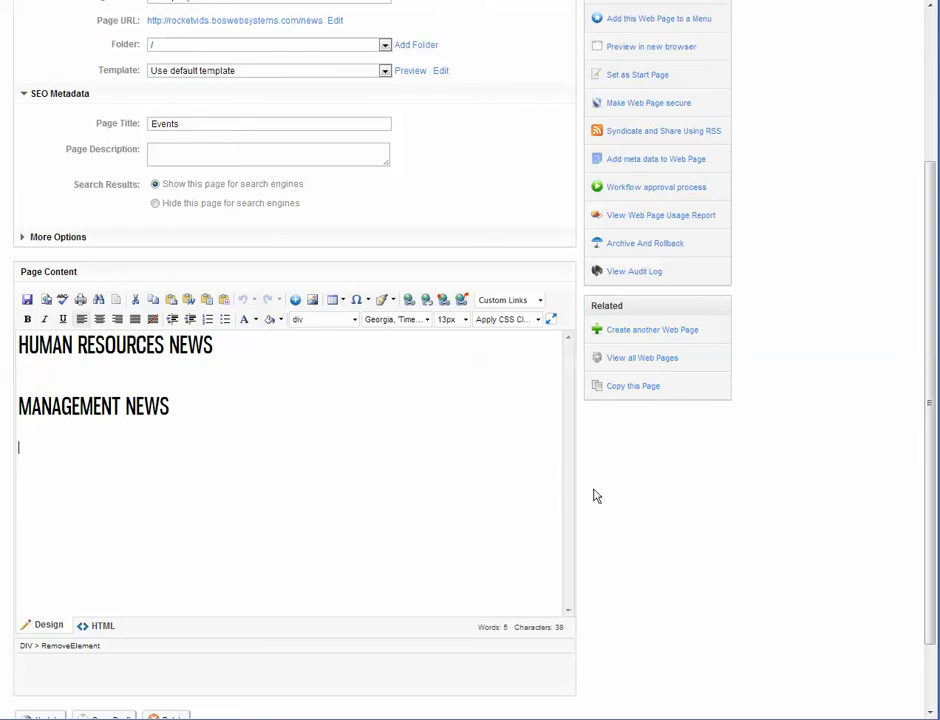
Step: Create a new public top-level category named HR in category management and save it
{"action": "scroll", "coordinate": [713, 520], "scroll_direction": "up", "scroll_amount": 3}
{"action": "scroll", "coordinate": [719, 520], "scroll_direction": "up", "scroll_amount": 2}
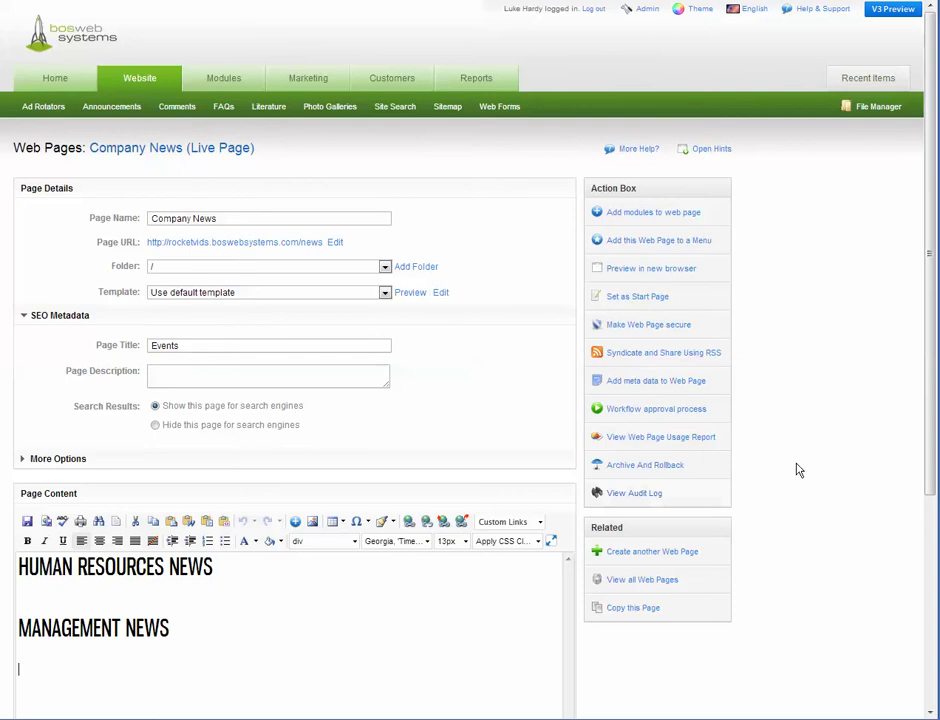
{"action": "mouse_move", "coordinate": [645, 10]}
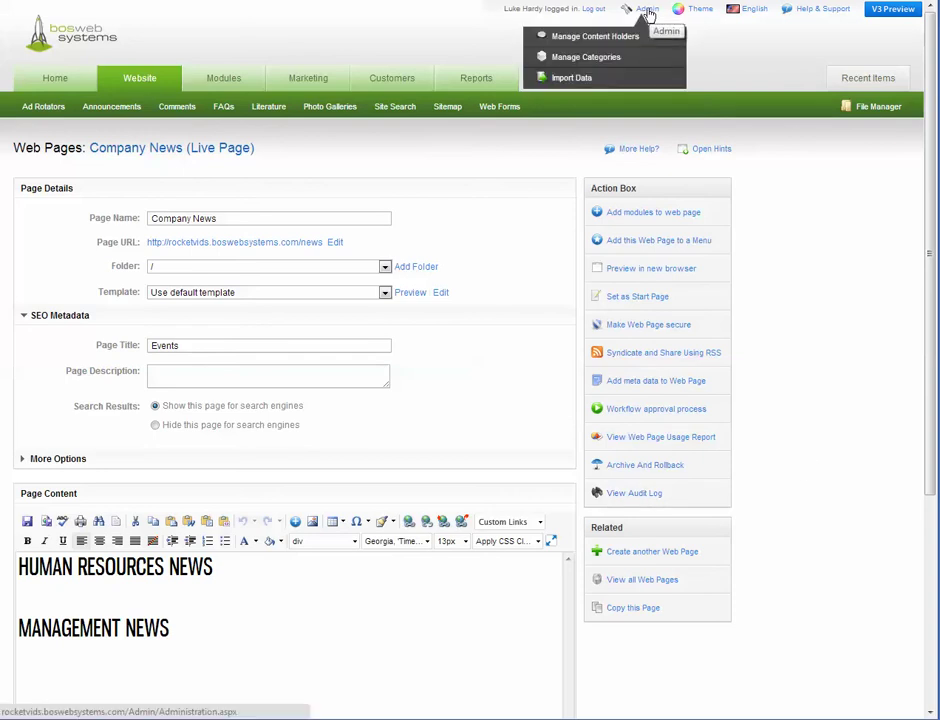
{"action": "left_click", "coordinate": [585, 66]}
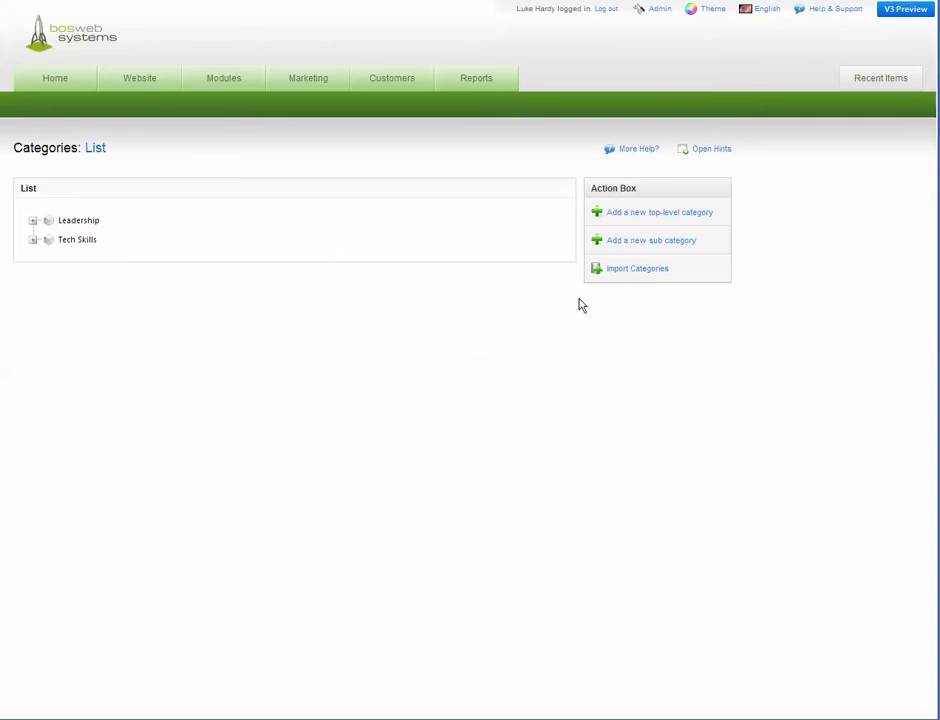
{"action": "left_click", "coordinate": [660, 222]}
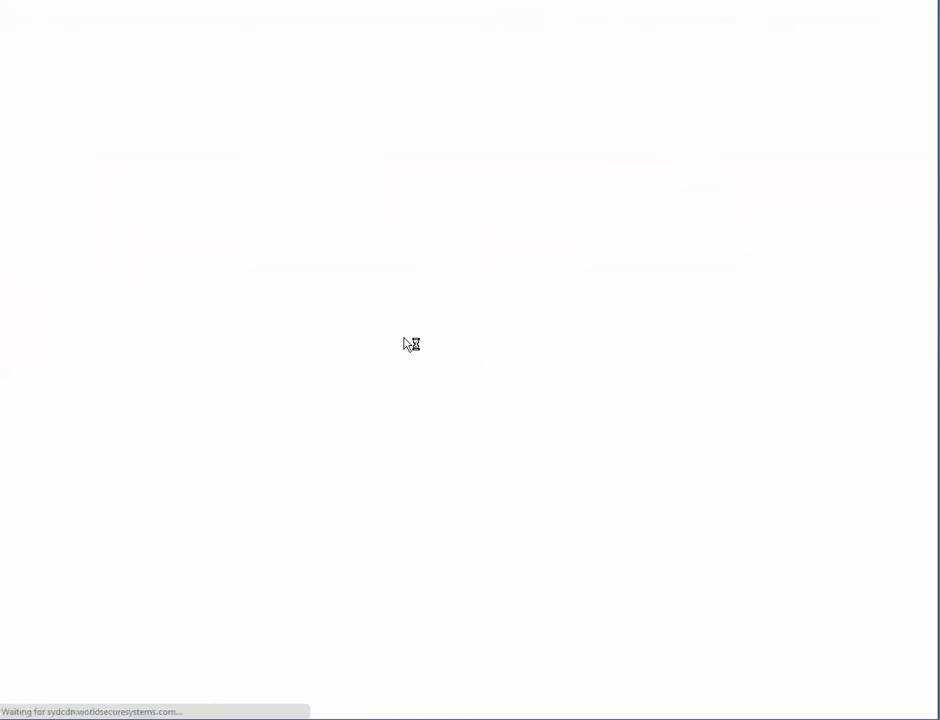
{"action": "left_click", "coordinate": [357, 237]}
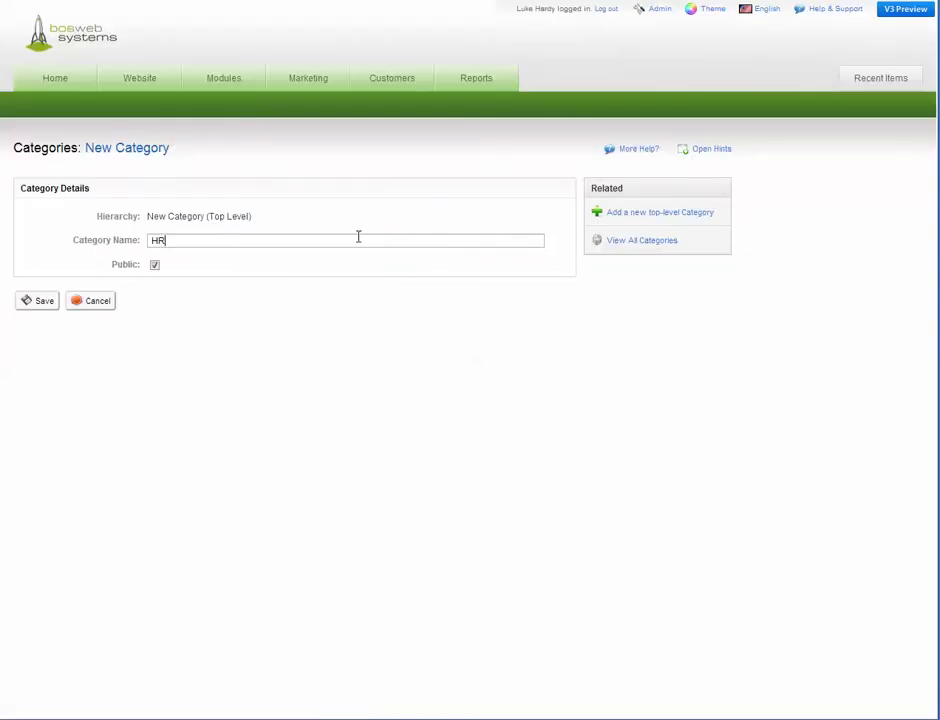
{"action": "left_click", "coordinate": [40, 302]}
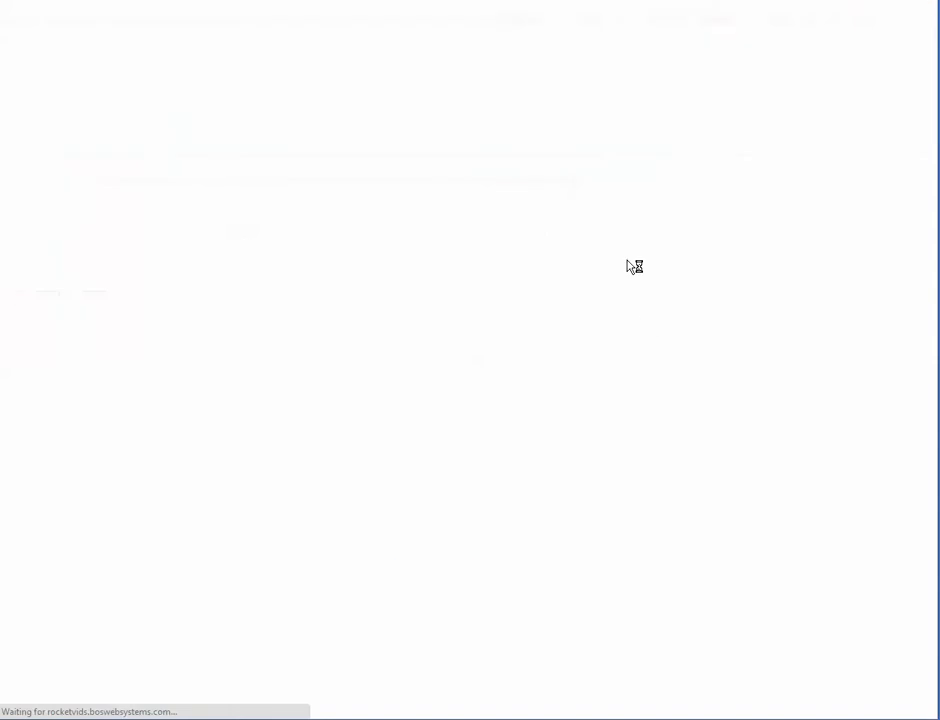
Step: Add another top-level category named Management and save it
{"action": "left_click", "coordinate": [636, 263]}
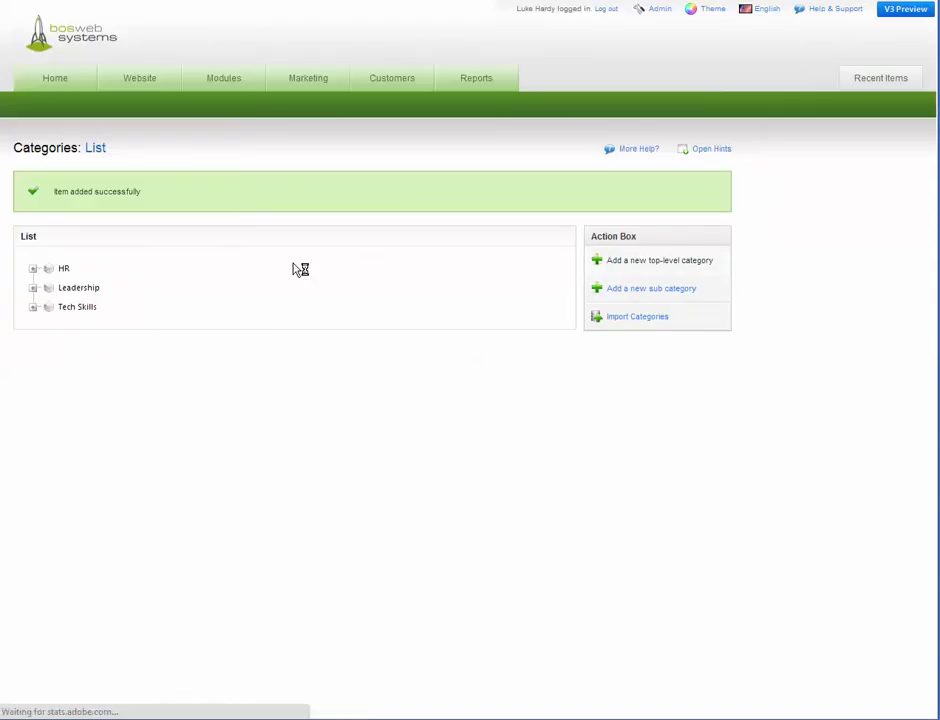
{"action": "type", "text": "Management"}
{"action": "left_click", "coordinate": [30, 300]}
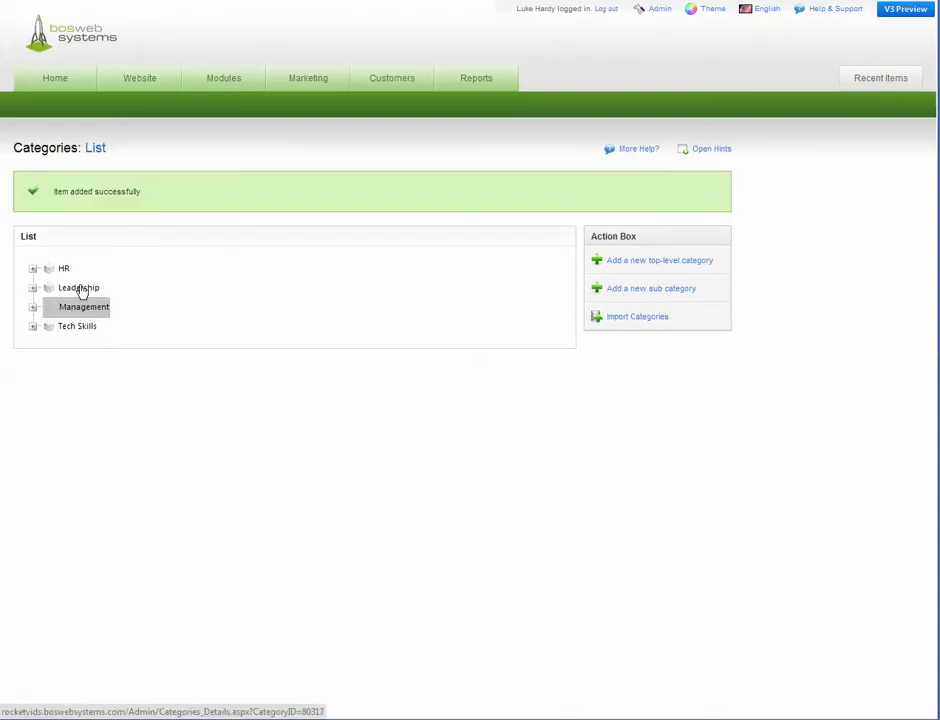
Step: Open the Company News web page, listed as Events among the website's pages, at its page content
{"action": "mouse_move", "coordinate": [150, 79]}
{"action": "mouse_move", "coordinate": [95, 112]}
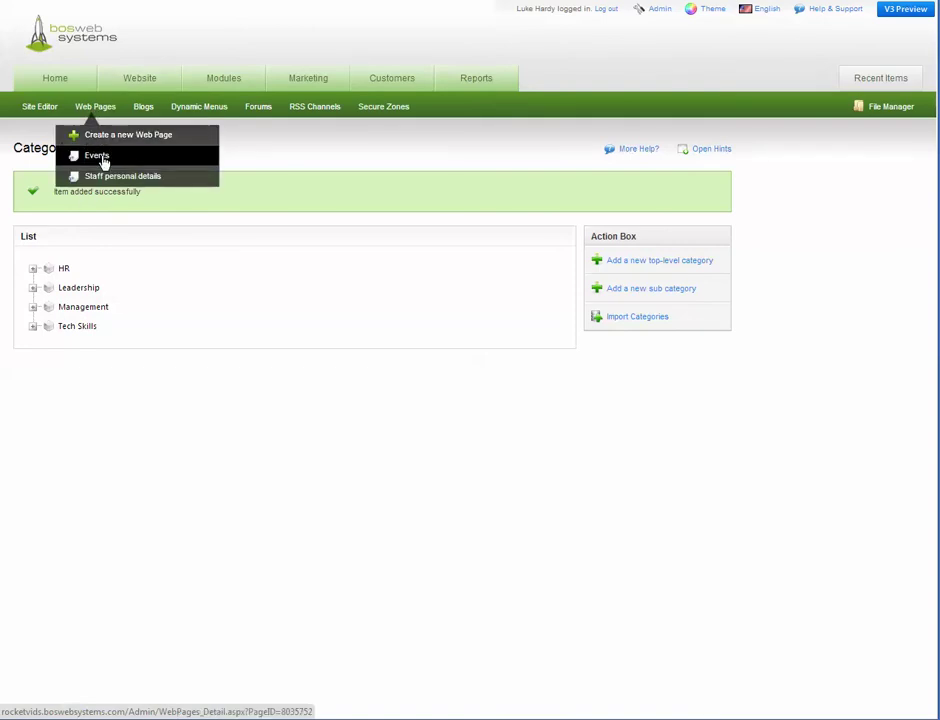
{"action": "left_click", "coordinate": [98, 160]}
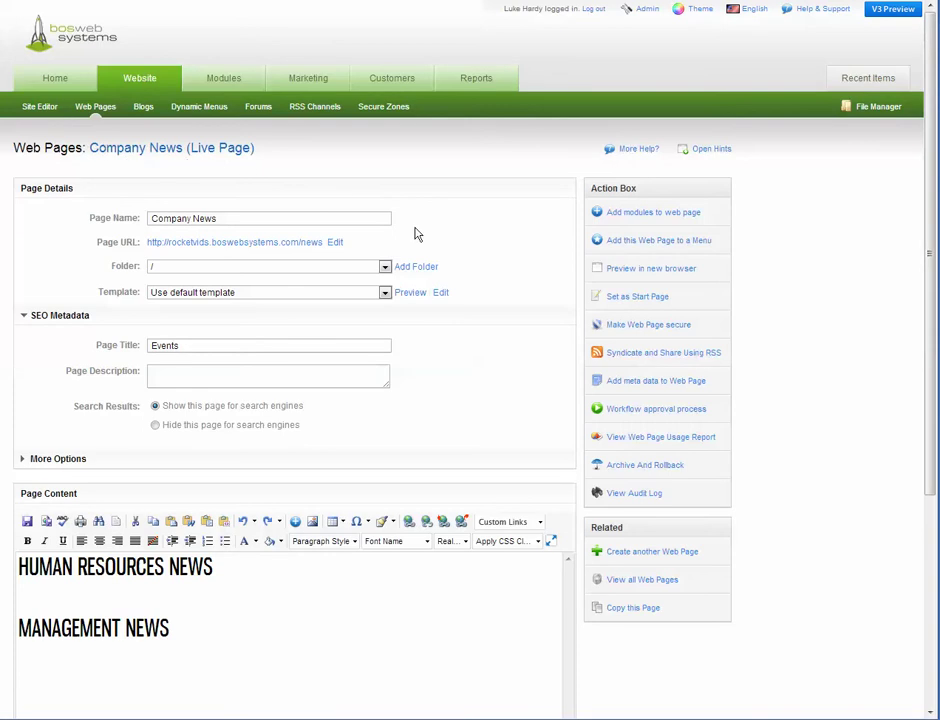
{"action": "scroll", "coordinate": [506, 310], "scroll_direction": "down", "scroll_amount": 1}
{"action": "scroll", "coordinate": [506, 310], "scroll_direction": "down", "scroll_amount": 1}
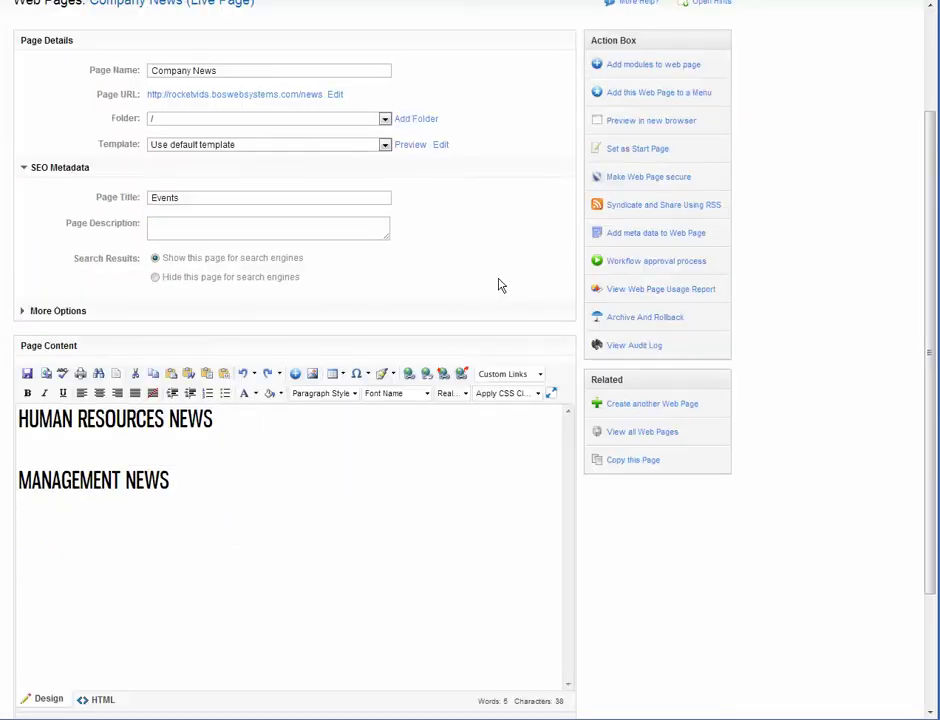
{"action": "scroll", "coordinate": [585, 357], "scroll_direction": "down", "scroll_amount": 2}
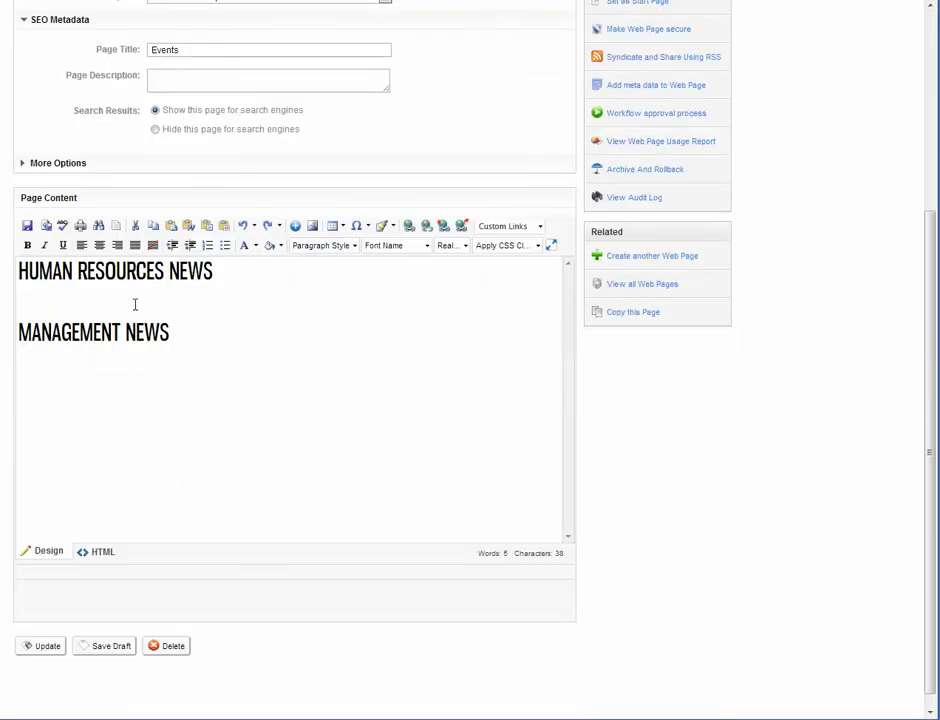
Step: Choose the module that displays a list of news, with the insertion point beneath the HUMAN RESOURCES NEWS heading
{"action": "left_click", "coordinate": [8, 318]}
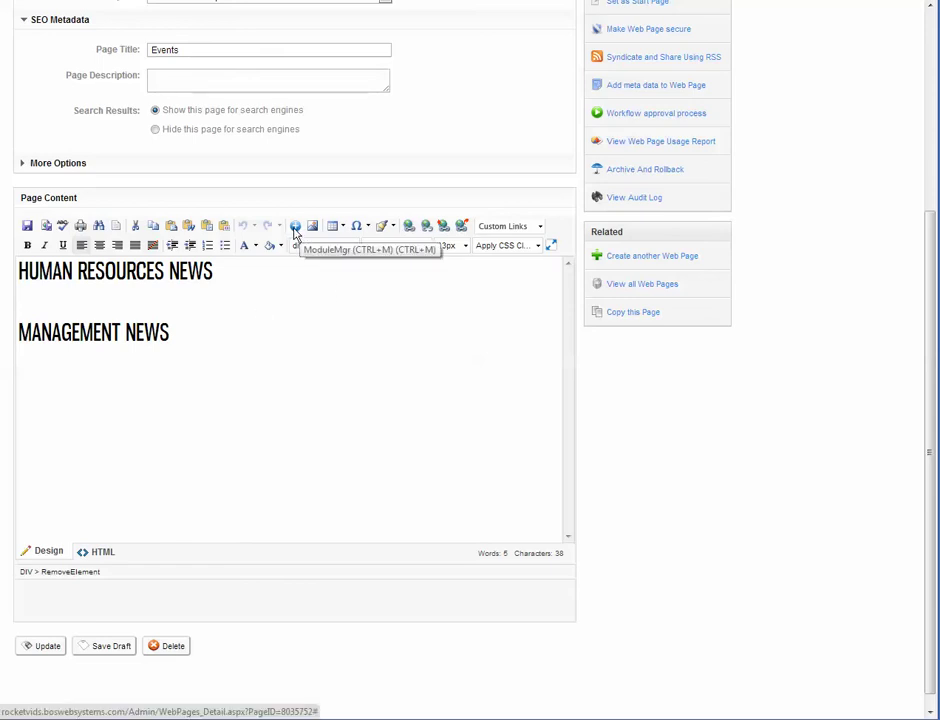
{"action": "scroll", "coordinate": [750, 463], "scroll_direction": "up", "scroll_amount": 1}
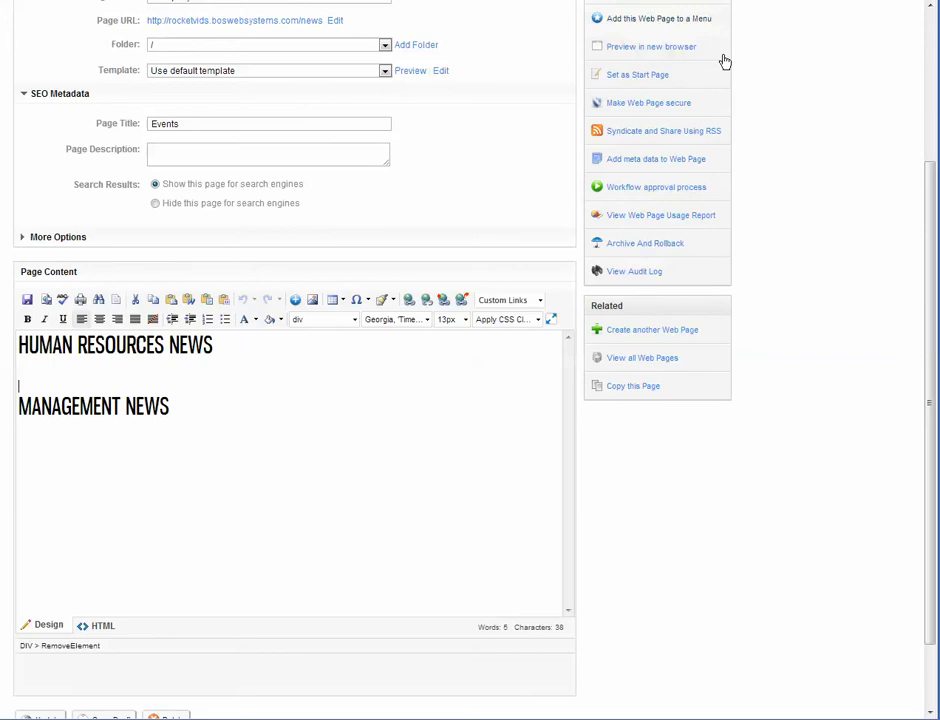
{"action": "scroll", "coordinate": [700, 60], "scroll_direction": "up", "scroll_amount": 2}
{"action": "left_click", "coordinate": [646, 137]}
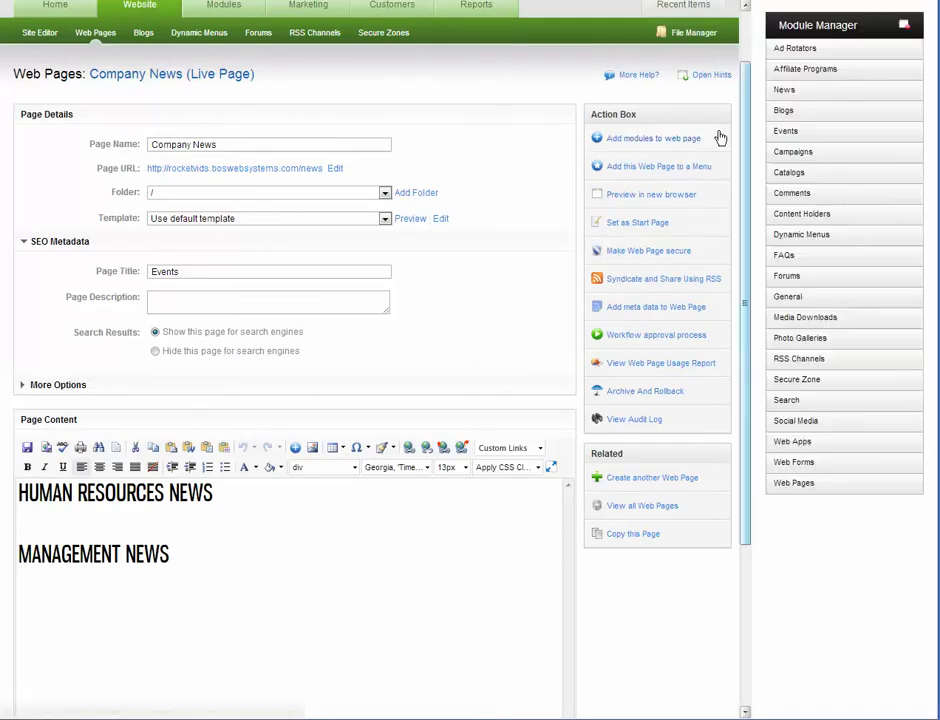
{"action": "left_click", "coordinate": [791, 92]}
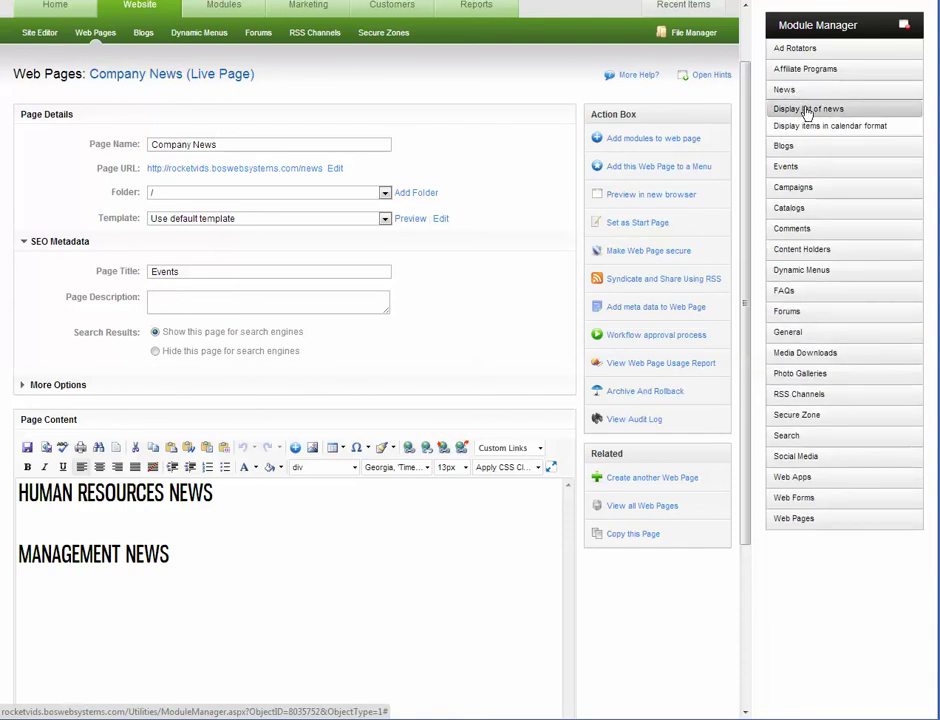
{"action": "left_click", "coordinate": [805, 110]}
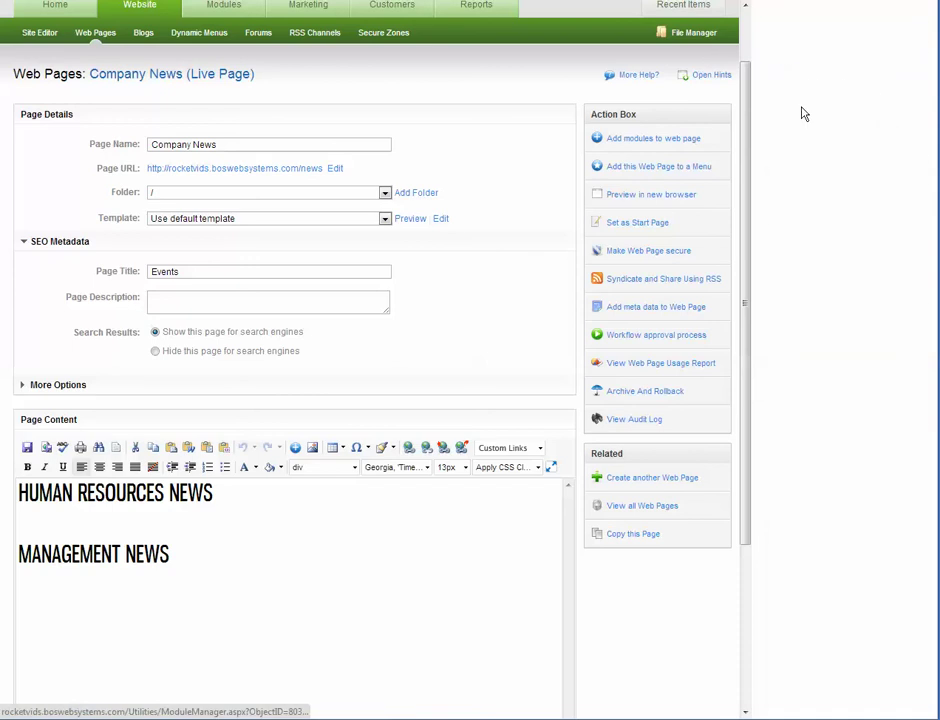
{"action": "left_click", "coordinate": [50, 527]}
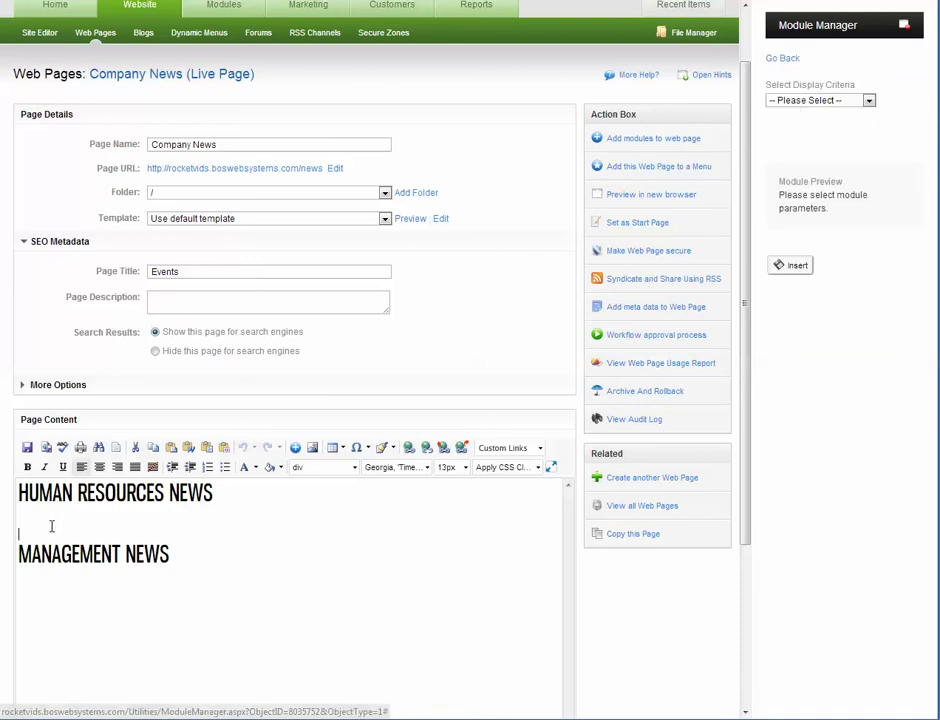
Step: Insert the news list under HUMAN RESOURCES NEWS, showing all items in the HR category classification
{"action": "left_click", "coordinate": [811, 101]}
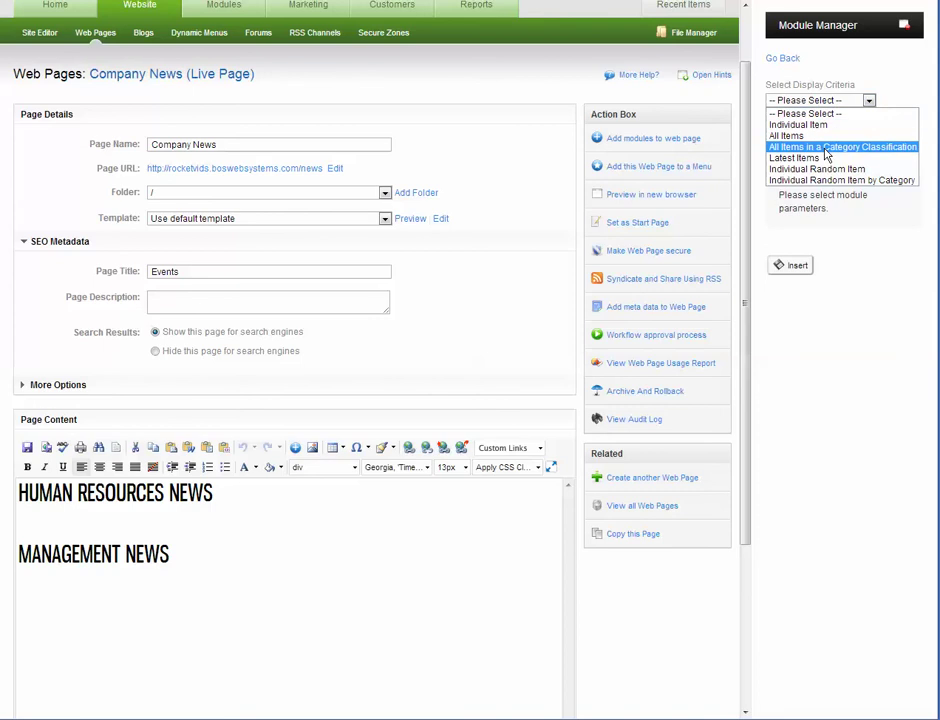
{"action": "left_click", "coordinate": [825, 148]}
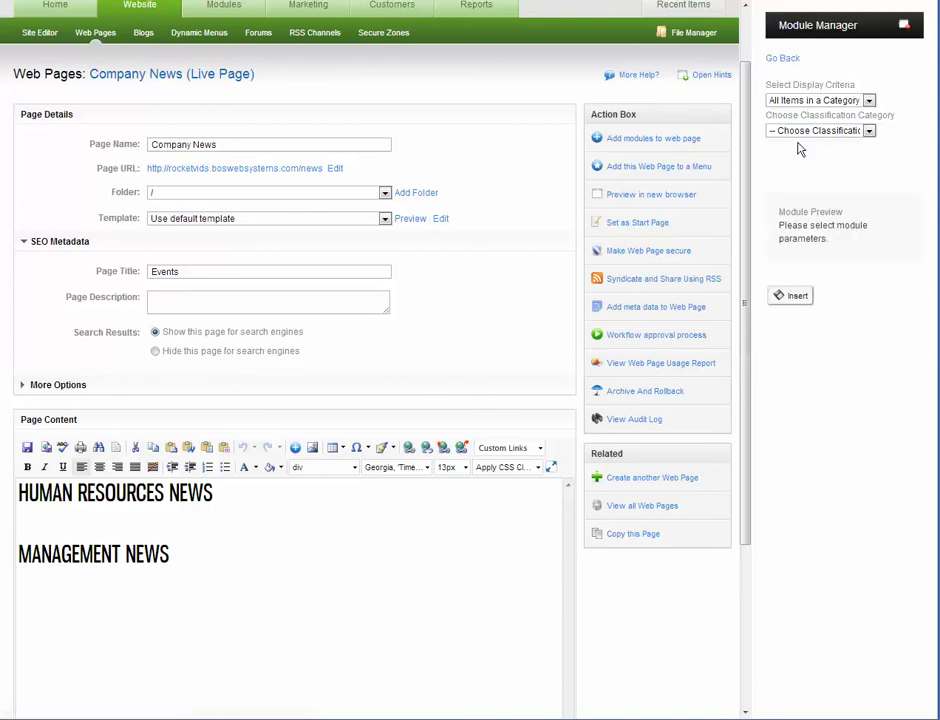
{"action": "left_click", "coordinate": [799, 131]}
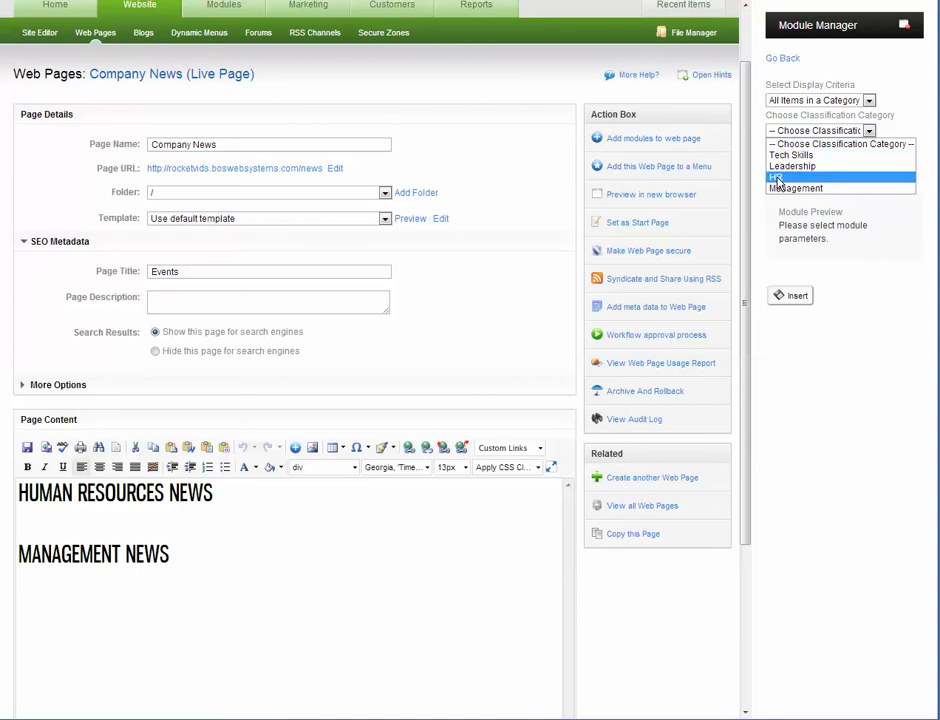
{"action": "left_click", "coordinate": [776, 177]}
{"action": "left_click", "coordinate": [212, 518]}
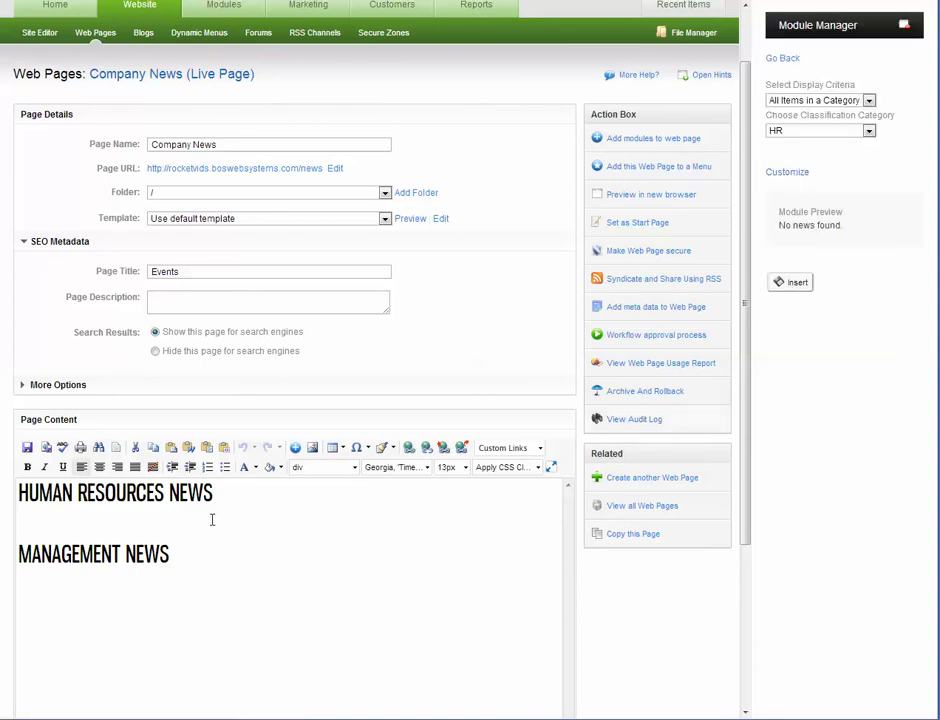
{"action": "left_click", "coordinate": [796, 282]}
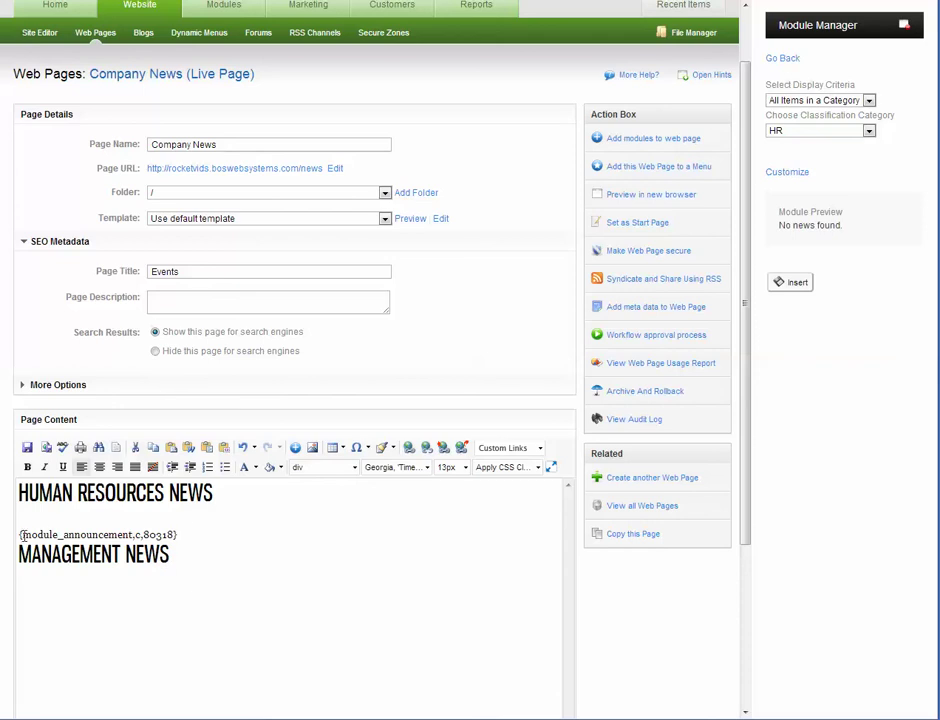
Step: Insert a second news list beneath the MANAGEMENT NEWS heading, using the Management classification category
{"action": "left_click", "coordinate": [143, 535]}
{"action": "left_click", "coordinate": [167, 587]}
{"action": "left_click", "coordinate": [781, 133]}
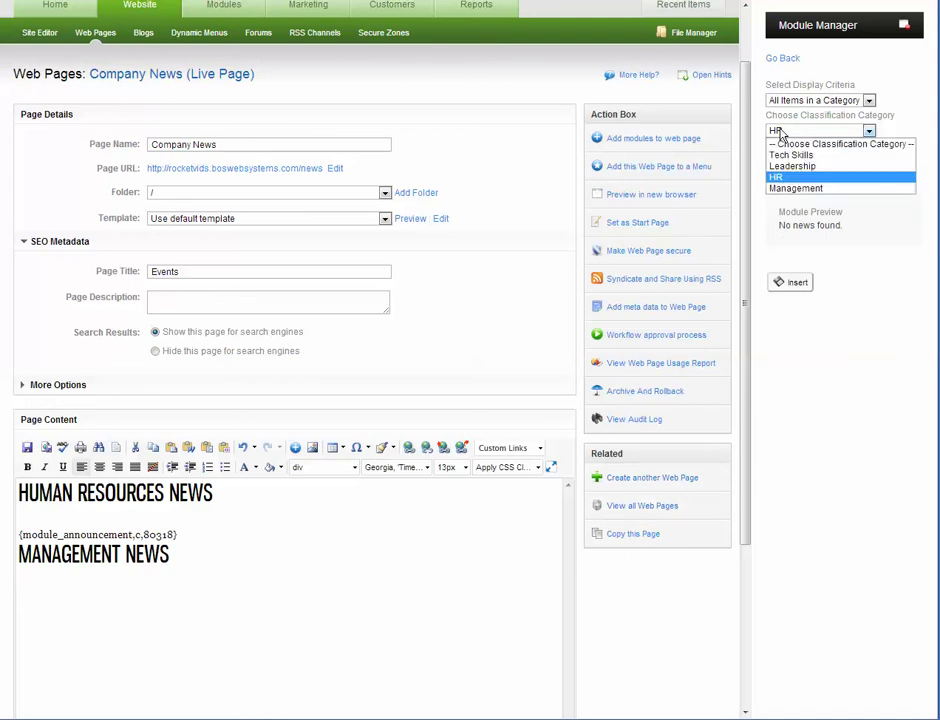
{"action": "left_click", "coordinate": [790, 190]}
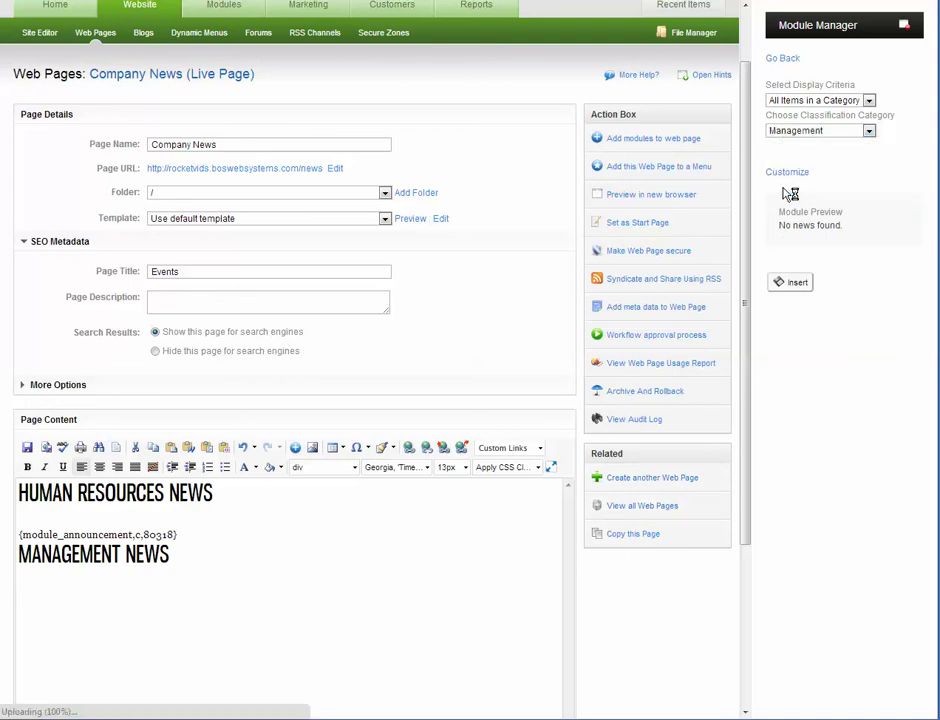
{"action": "left_click", "coordinate": [785, 283]}
Step: Publish the updated Company News page and preview it in a new browser
{"action": "scroll", "coordinate": [676, 597], "scroll_direction": "down", "scroll_amount": 3}
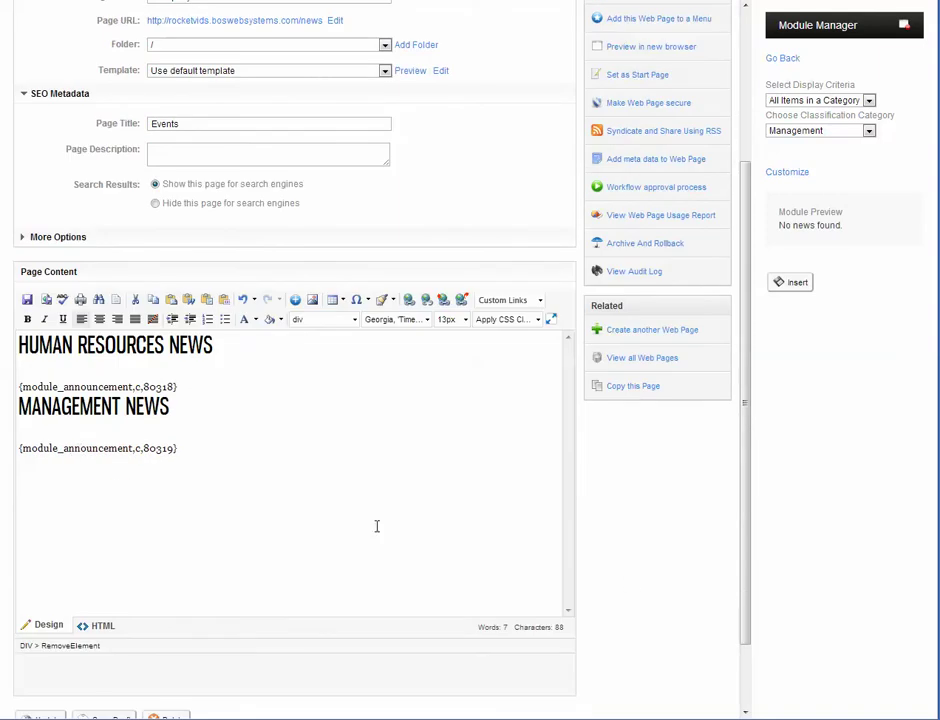
{"action": "scroll", "coordinate": [150, 635], "scroll_direction": "down", "scroll_amount": 2}
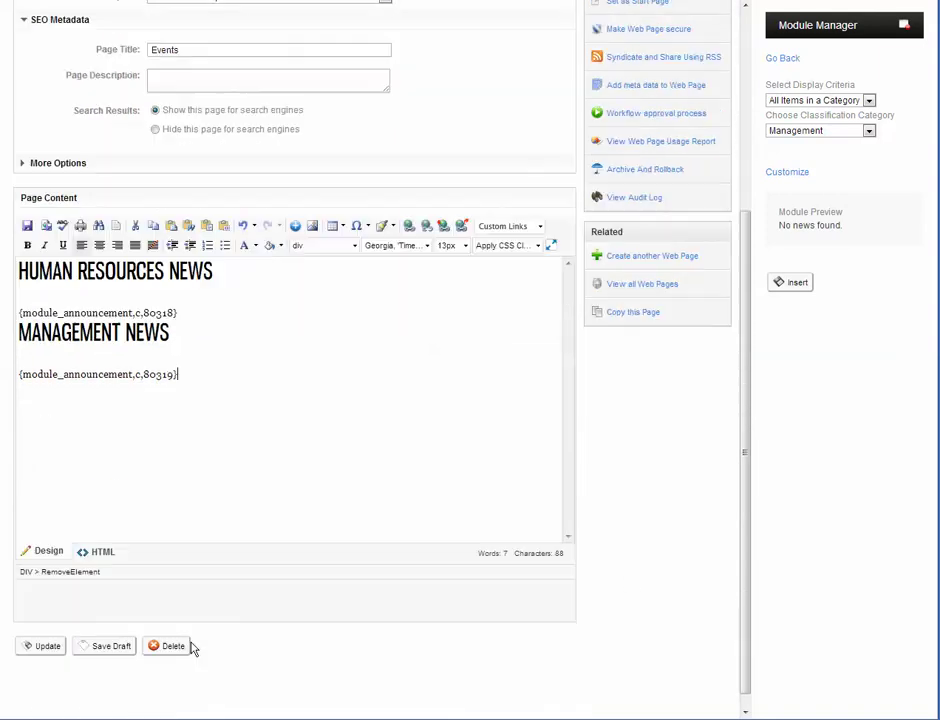
{"action": "left_click", "coordinate": [48, 652]}
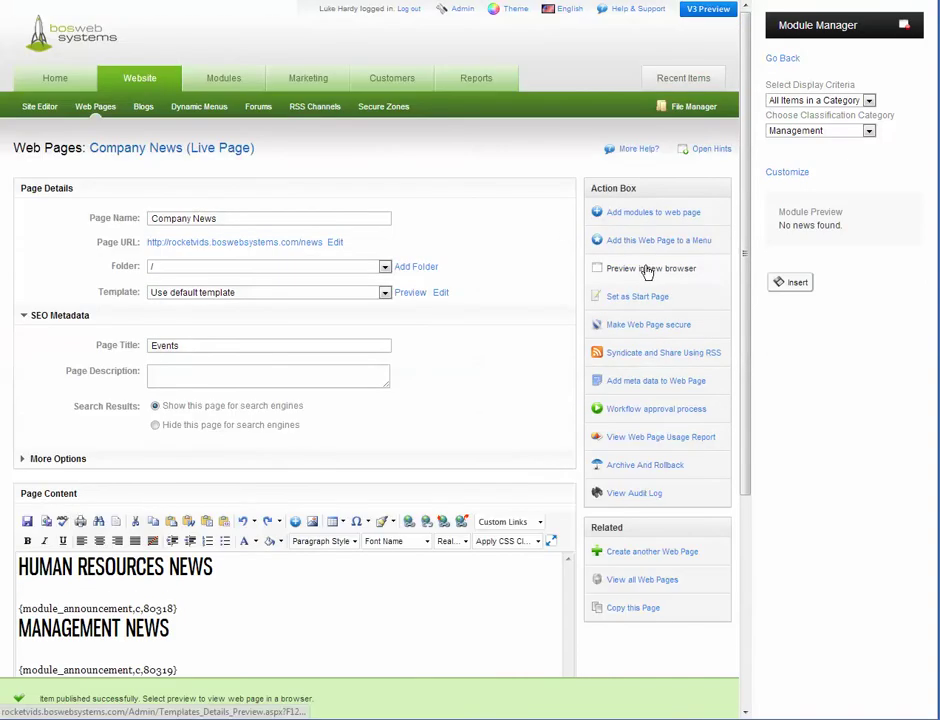
{"action": "left_click", "coordinate": [648, 269]}
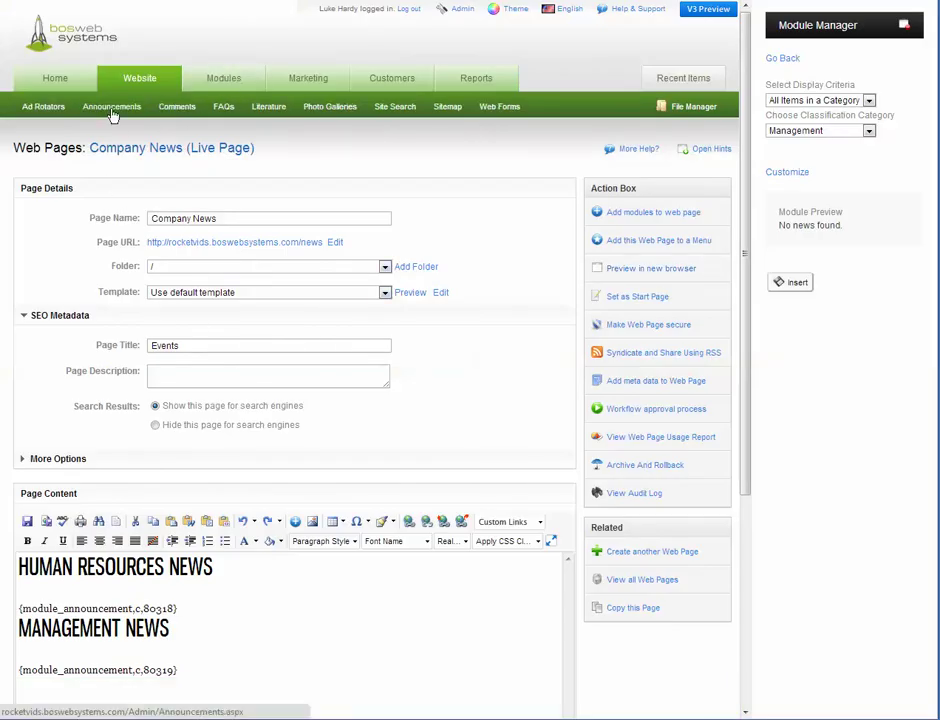
Step: Create a new announcement with the subject HR Event 1 and save it
{"action": "left_click", "coordinate": [113, 112]}
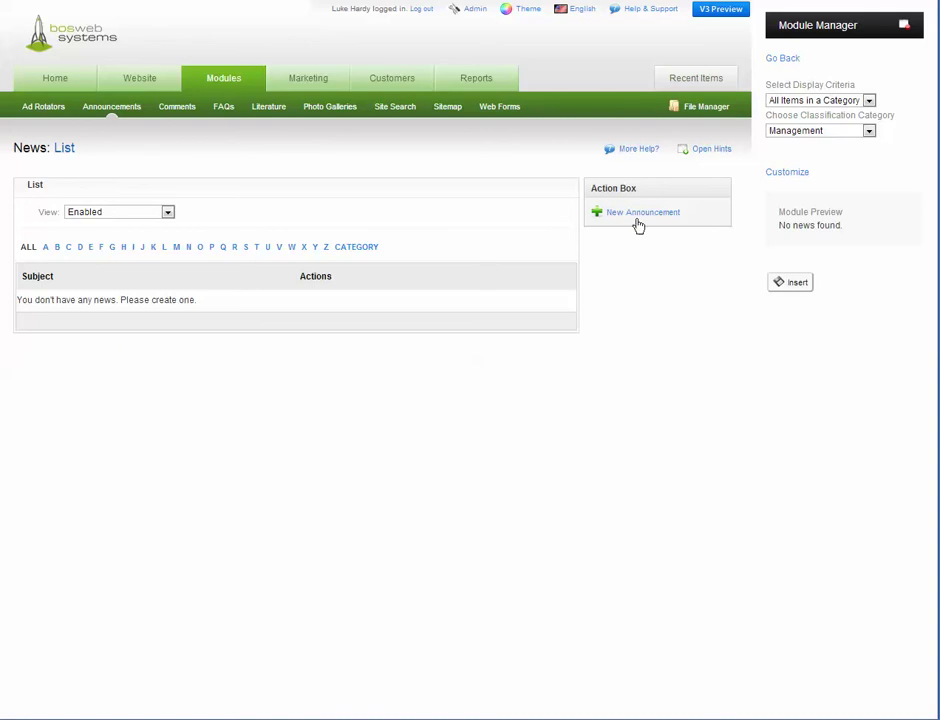
{"action": "left_click", "coordinate": [592, 212]}
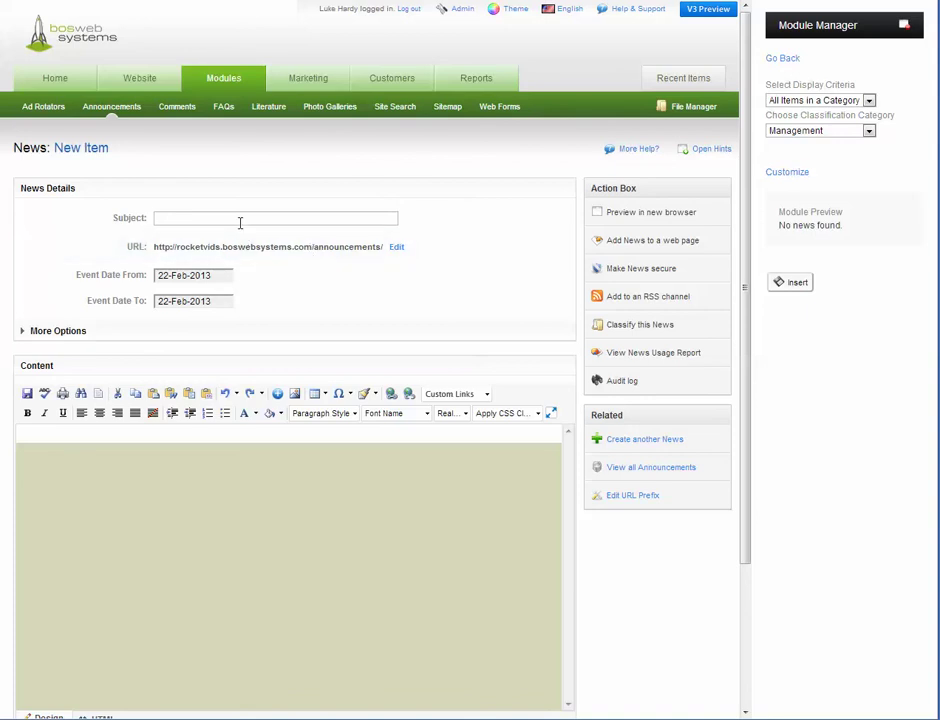
{"action": "type", "text": "HR Event 1"}
{"action": "scroll", "coordinate": [127, 480], "scroll_direction": "down", "scroll_amount": 3}
{"action": "left_click", "coordinate": [38, 666]}
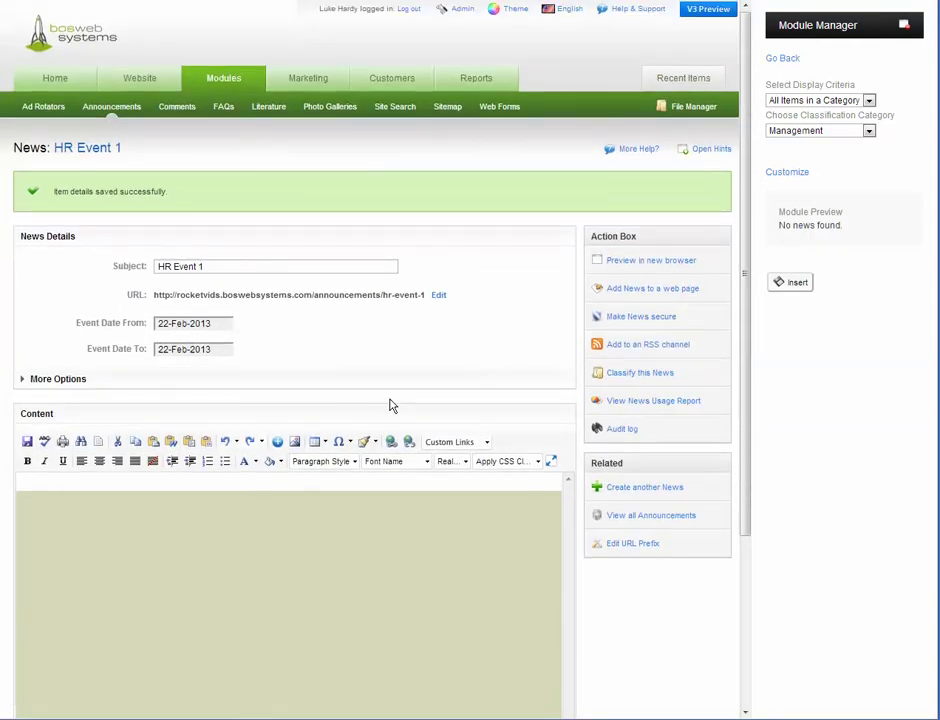
Step: Classify the HR Event 1 announcement under the HR category
{"action": "left_click", "coordinate": [627, 374]}
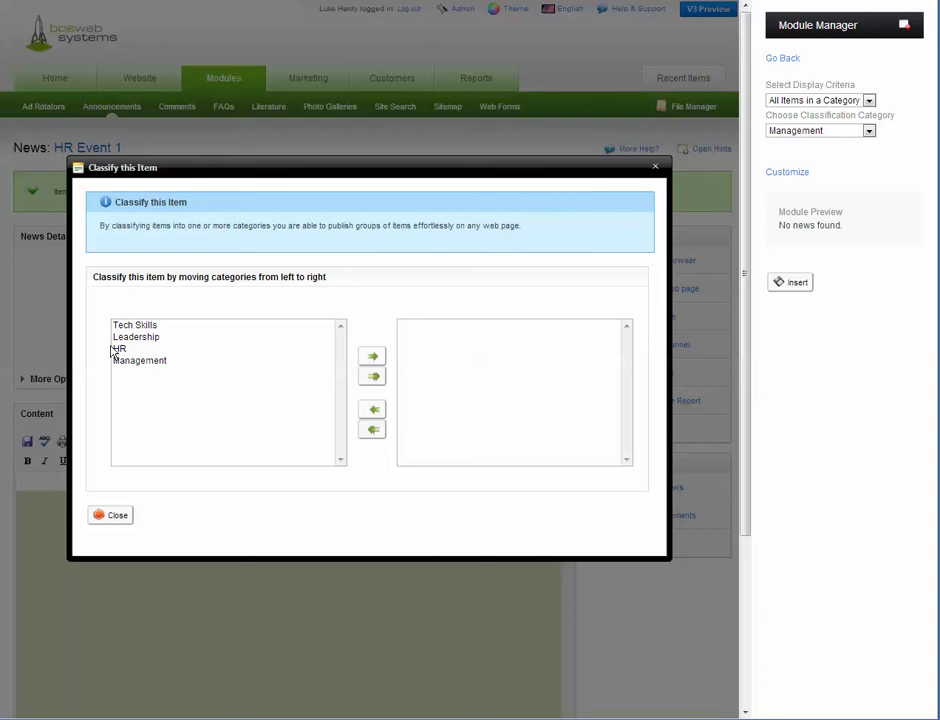
{"action": "left_click", "coordinate": [121, 350]}
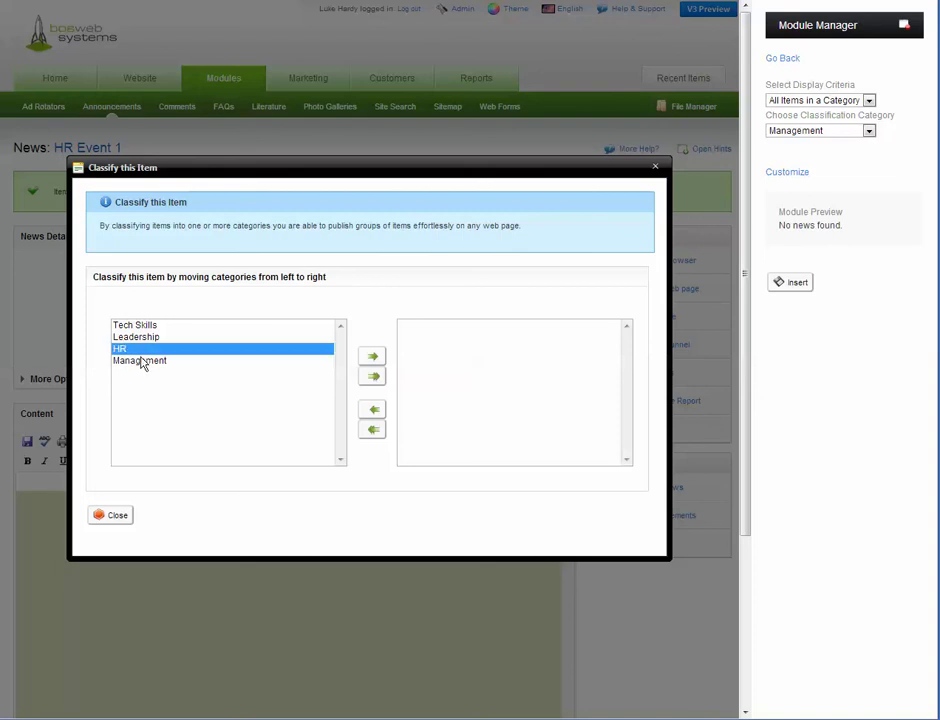
{"action": "left_click", "coordinate": [370, 358]}
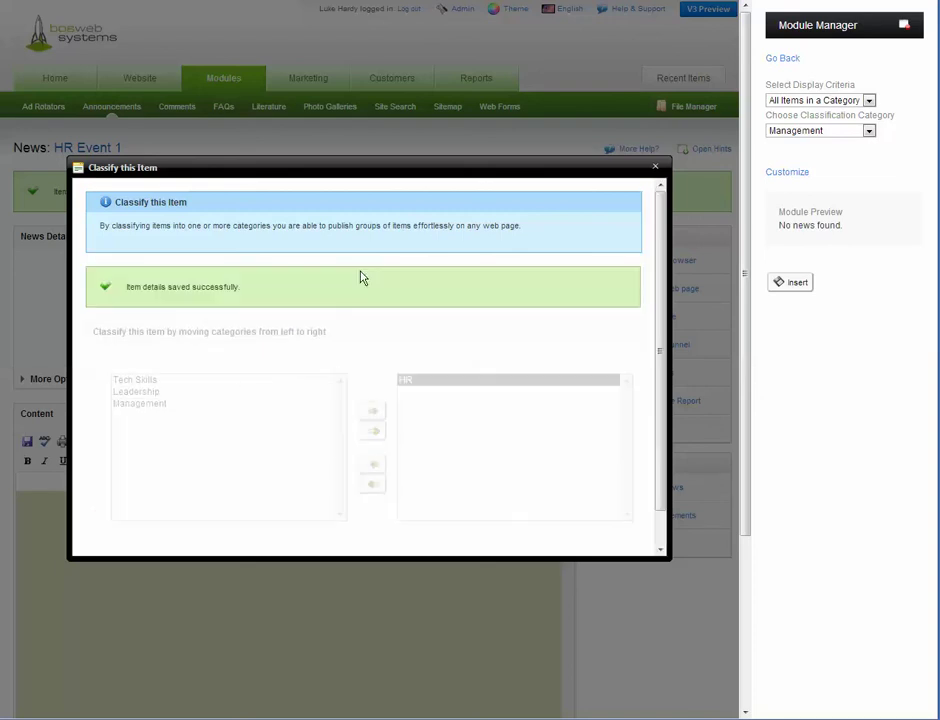
Step: Close the classification dialog of the HR Event 1 announcement
{"action": "scroll", "coordinate": [232, 262], "scroll_direction": "down", "scroll_amount": 2}
{"action": "scroll", "coordinate": [232, 262], "scroll_direction": "down", "scroll_amount": 1}
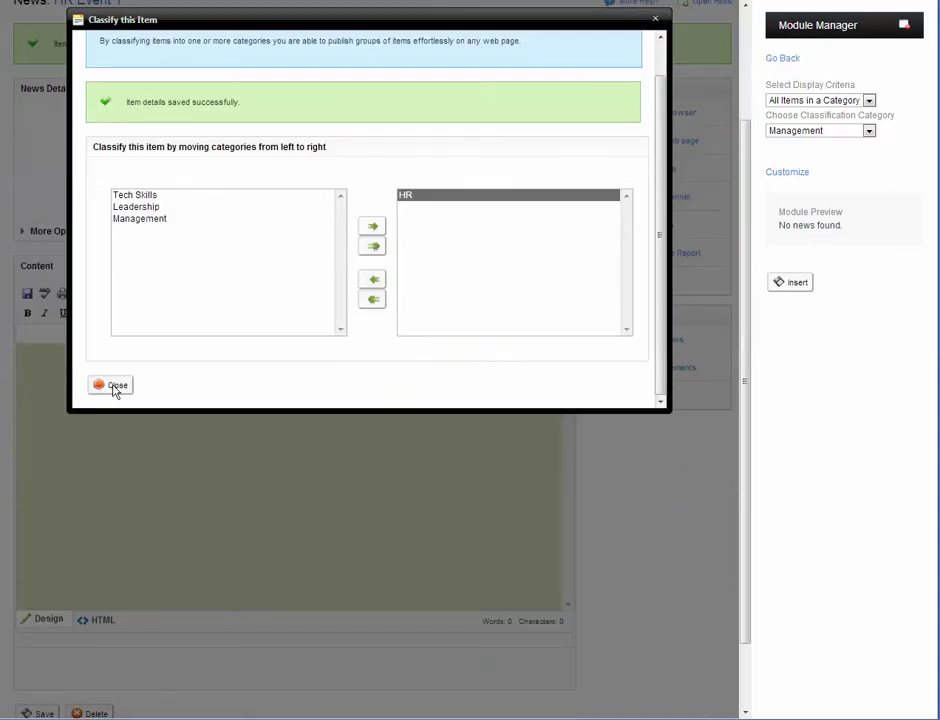
{"action": "left_click", "coordinate": [114, 386]}
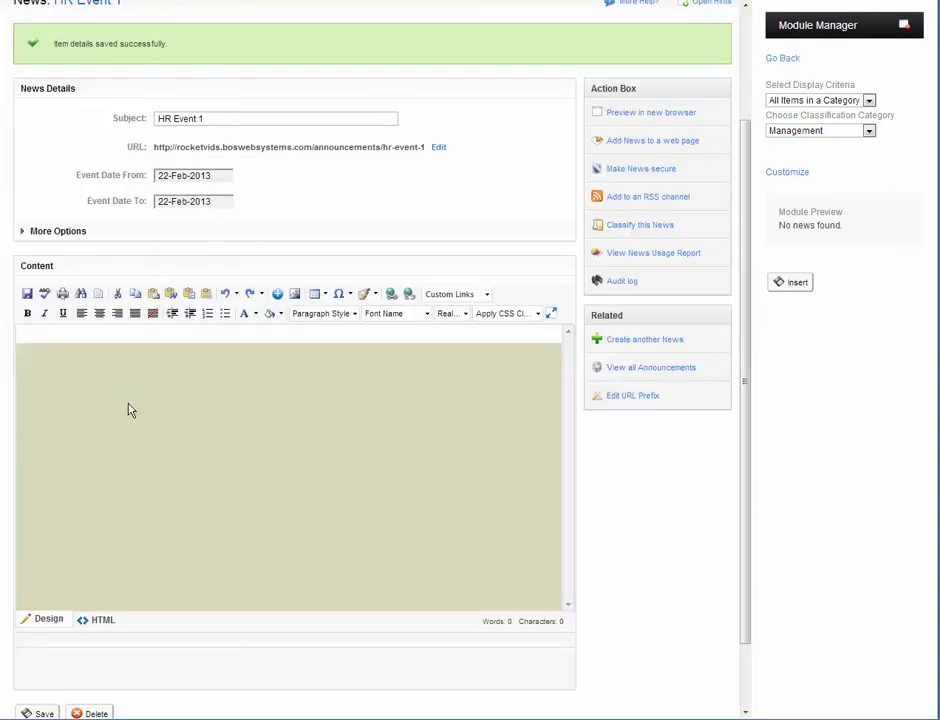
Step: Create another announcement with the subject HR Event 2 and save it
{"action": "scroll", "coordinate": [128, 410], "scroll_direction": "up", "scroll_amount": 2}
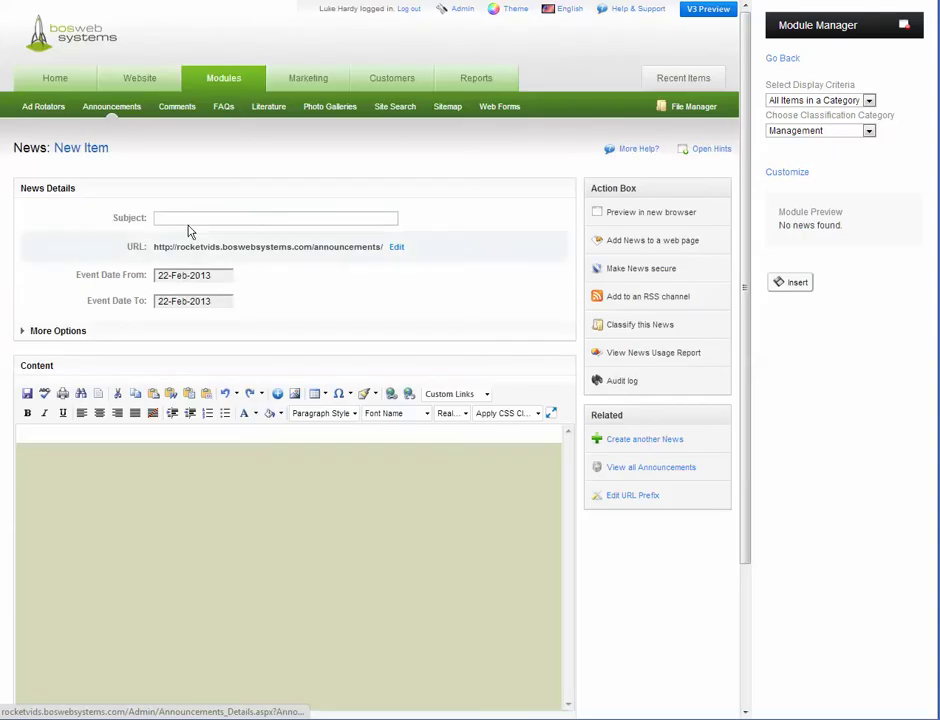
{"action": "left_click", "coordinate": [188, 216]}
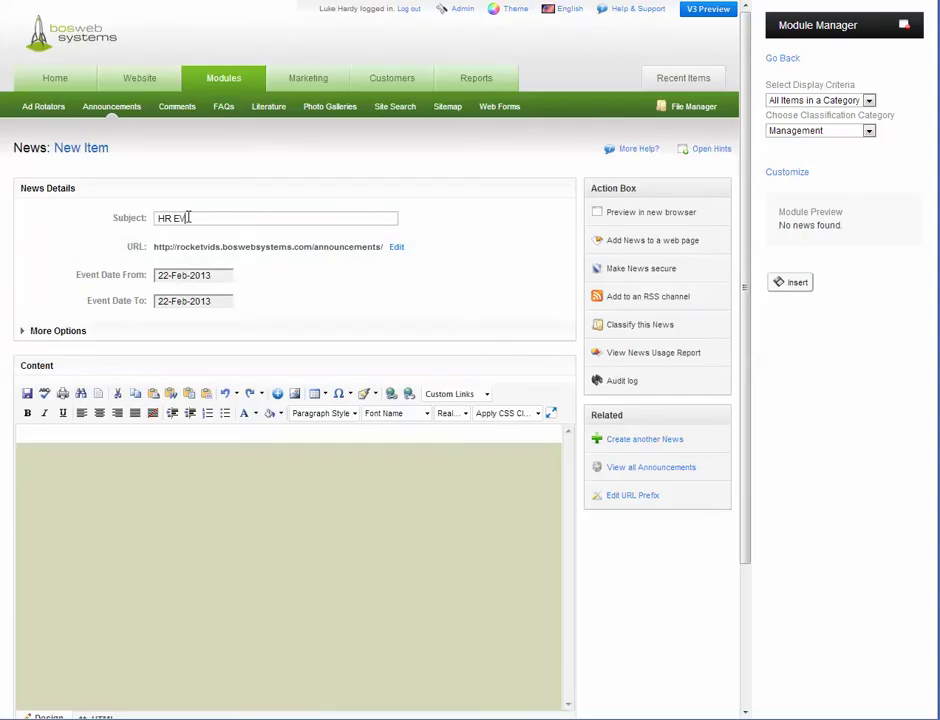
{"action": "scroll", "coordinate": [240, 546], "scroll_direction": "down", "scroll_amount": 3}
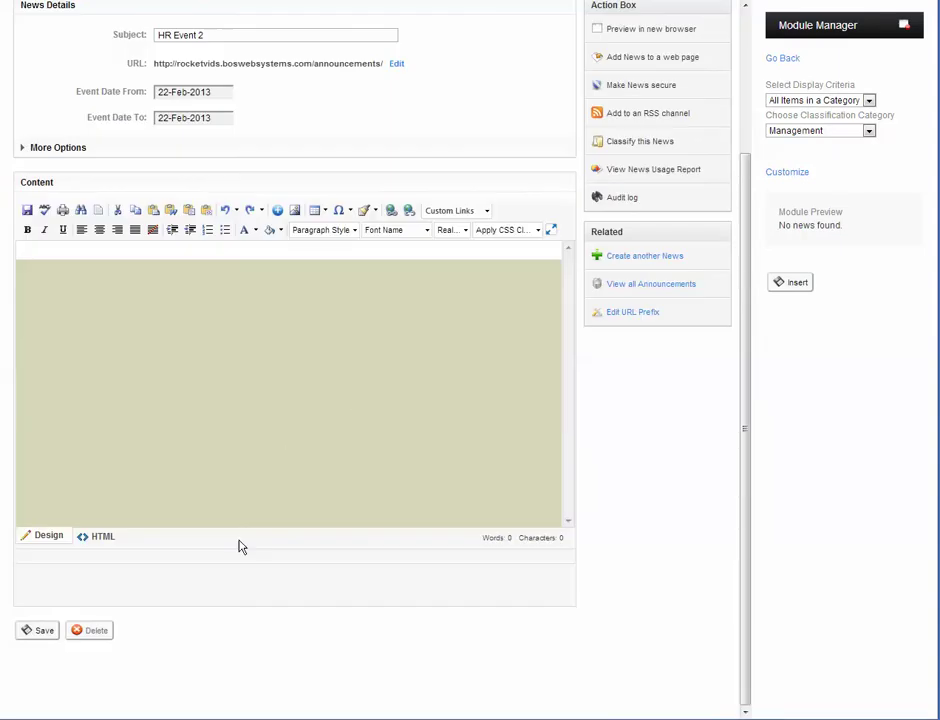
{"action": "left_click", "coordinate": [40, 630]}
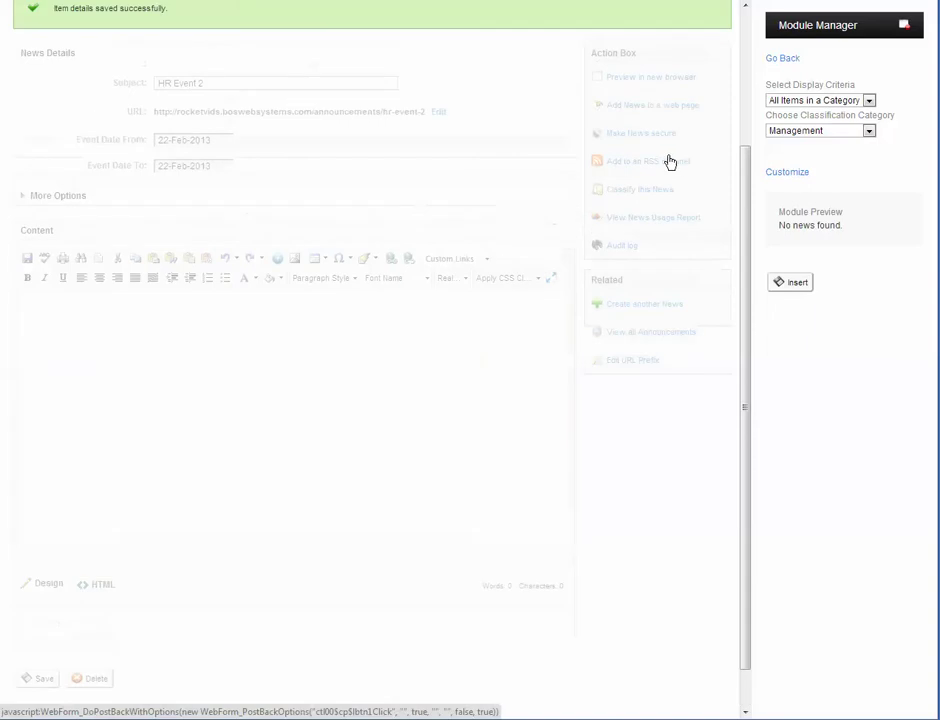
Step: Classify the HR Event 2 announcement under the HR category and close the classification dialog
{"action": "scroll", "coordinate": [660, 231], "scroll_direction": "up", "scroll_amount": 3}
{"action": "left_click", "coordinate": [640, 376]}
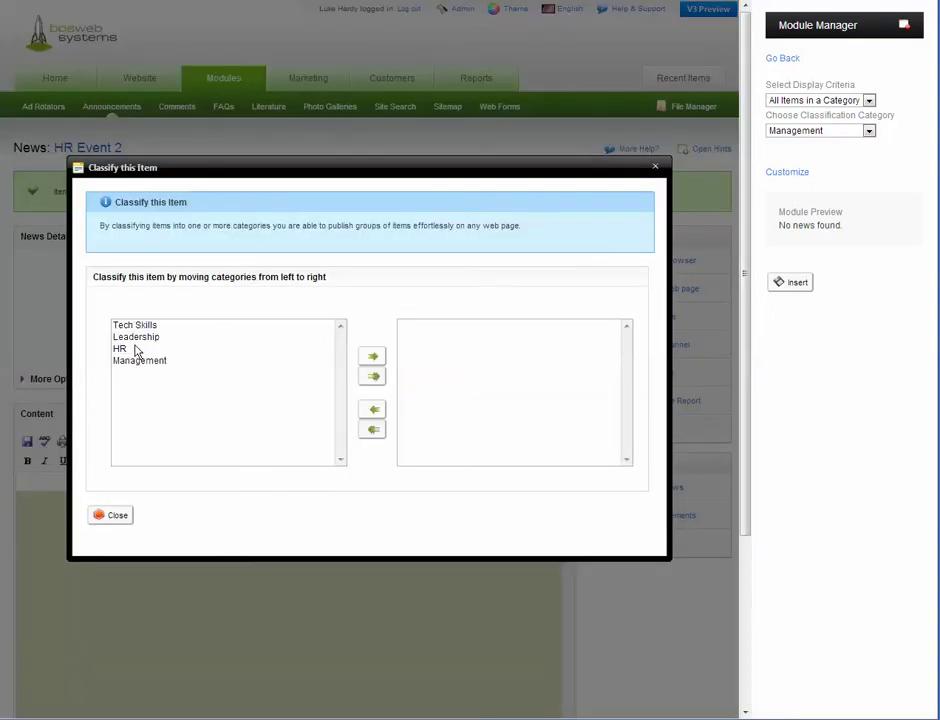
{"action": "left_click", "coordinate": [253, 350]}
{"action": "left_click", "coordinate": [374, 358]}
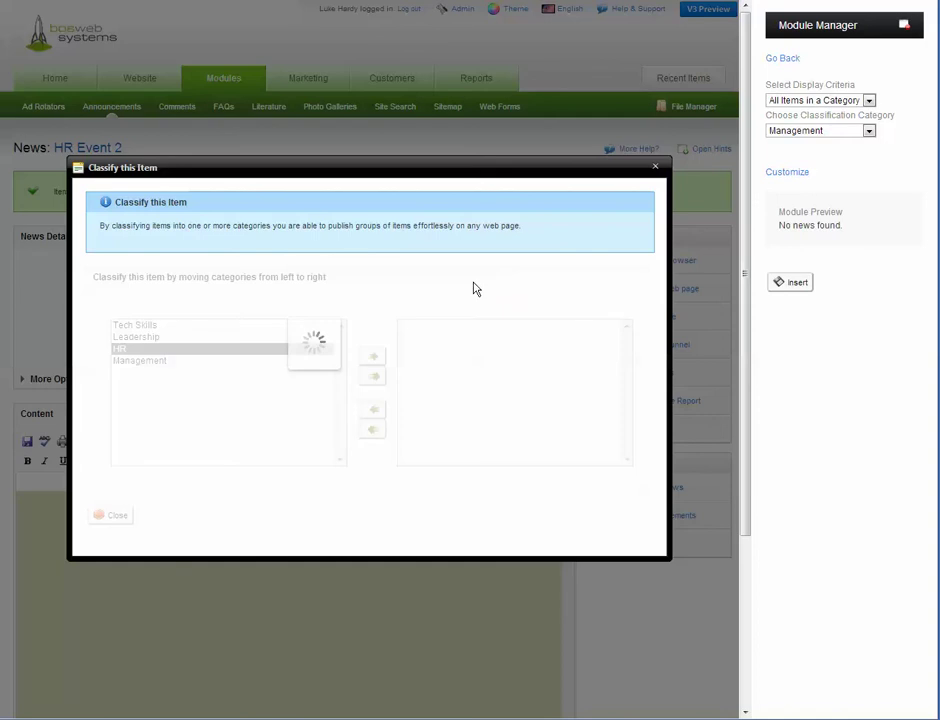
{"action": "scroll", "coordinate": [97, 494], "scroll_direction": "down", "scroll_amount": 3}
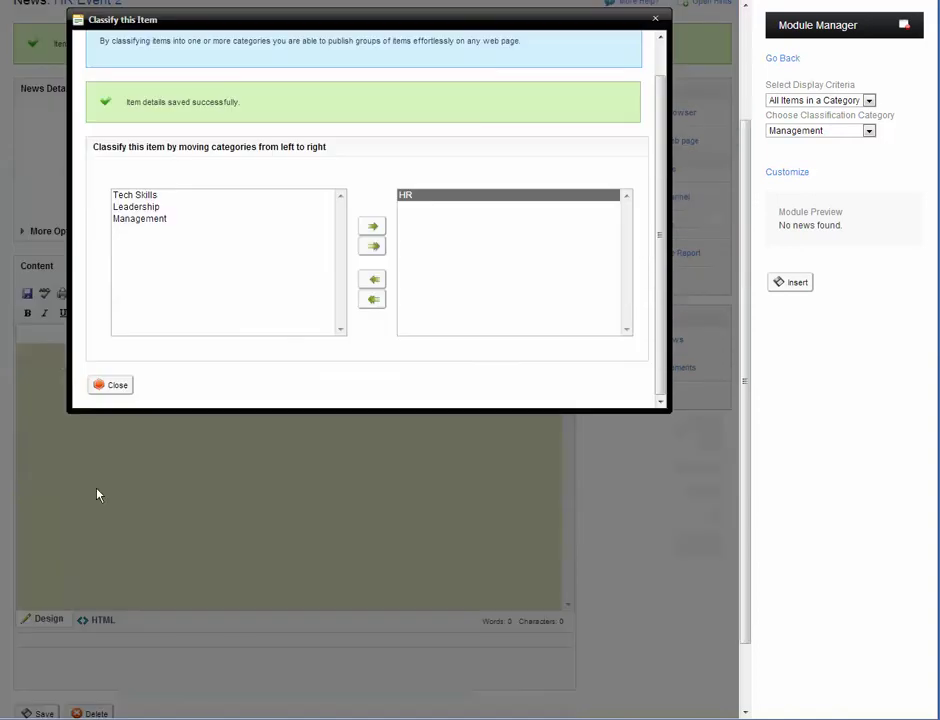
{"action": "left_click", "coordinate": [112, 386]}
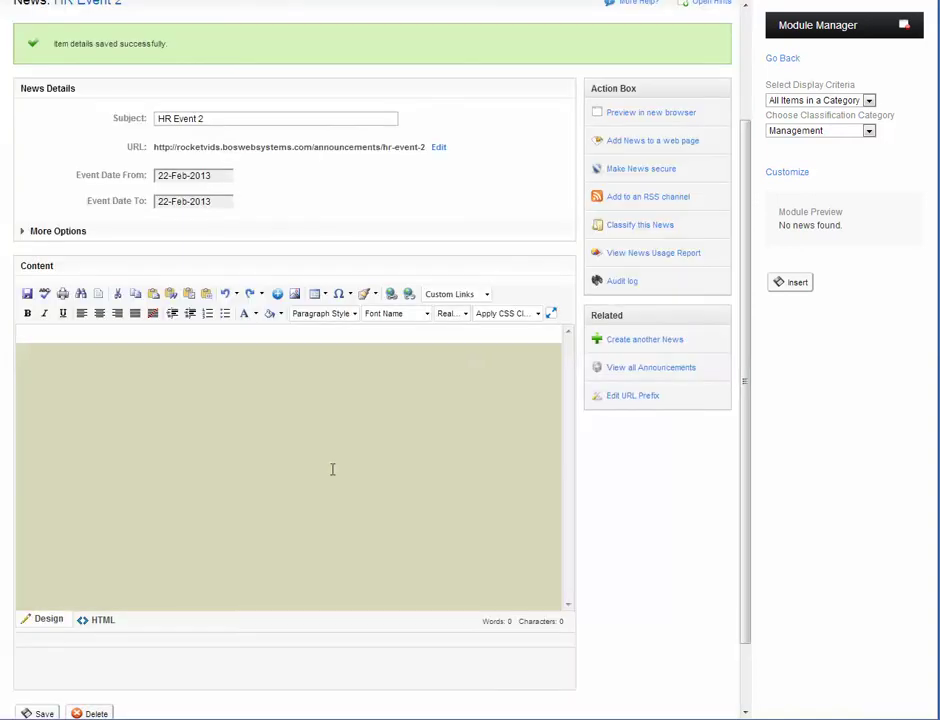
Step: Create another announcement with the subject Management event 1 and save it
{"action": "left_click", "coordinate": [638, 341]}
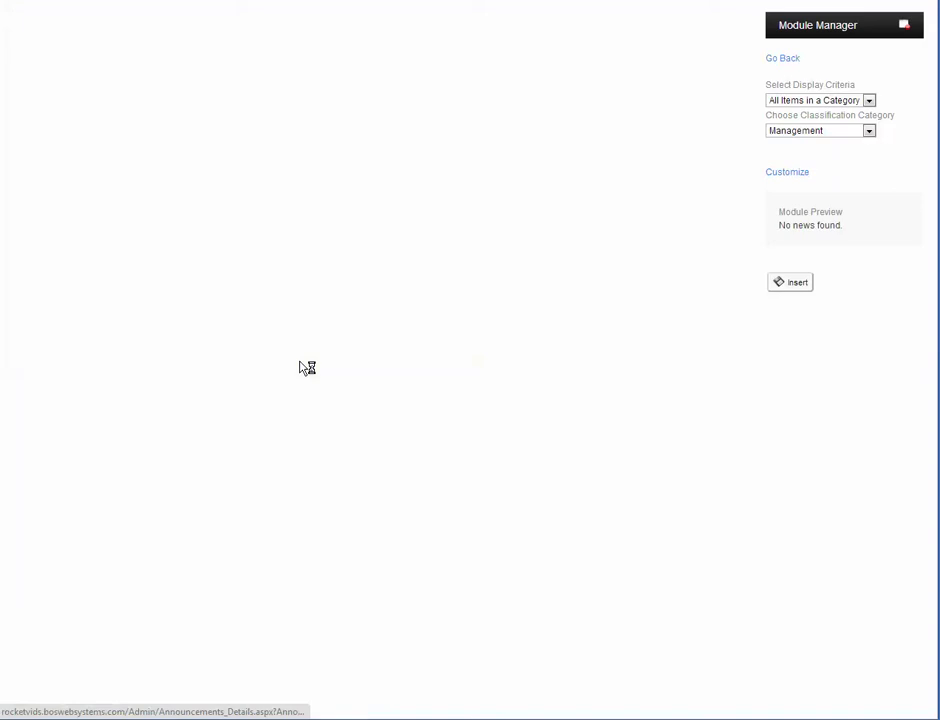
{"action": "left_click", "coordinate": [240, 222]}
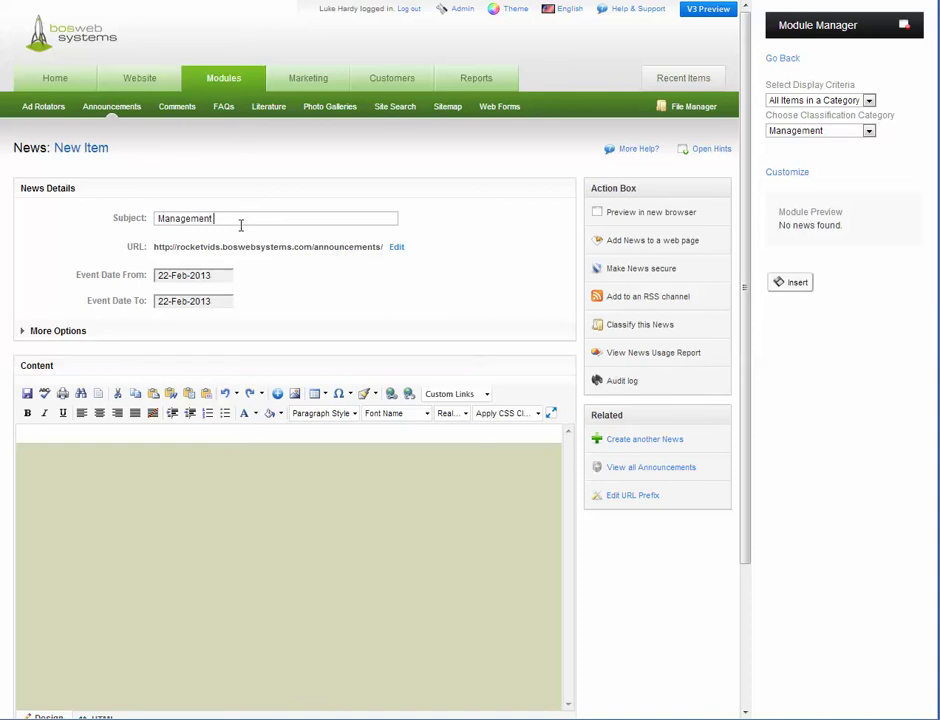
{"action": "scroll", "coordinate": [17, 608], "scroll_direction": "down", "scroll_amount": 3}
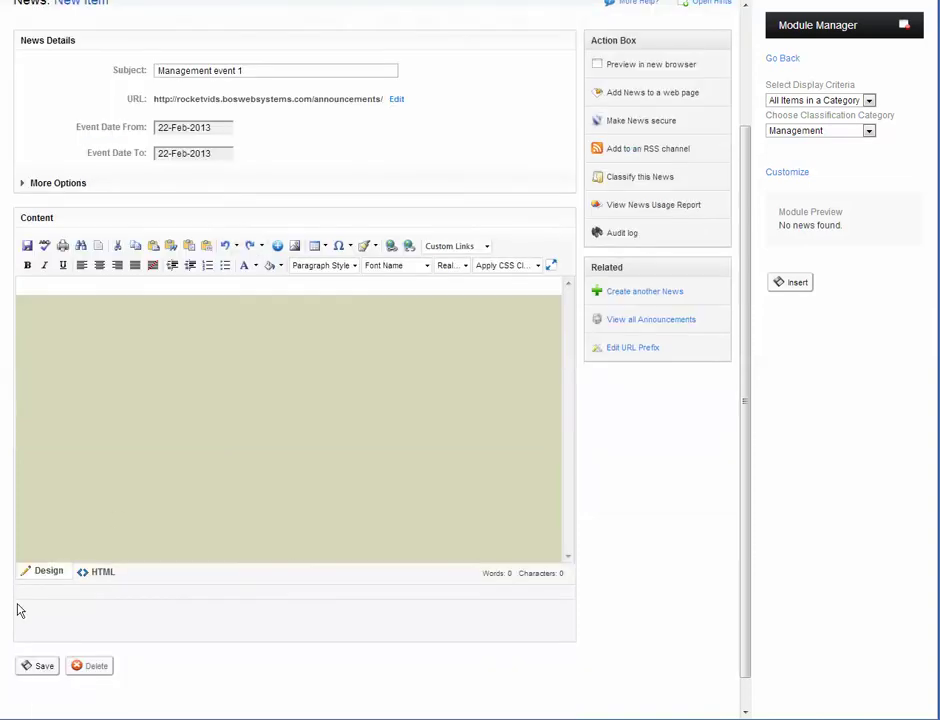
{"action": "left_click", "coordinate": [36, 634]}
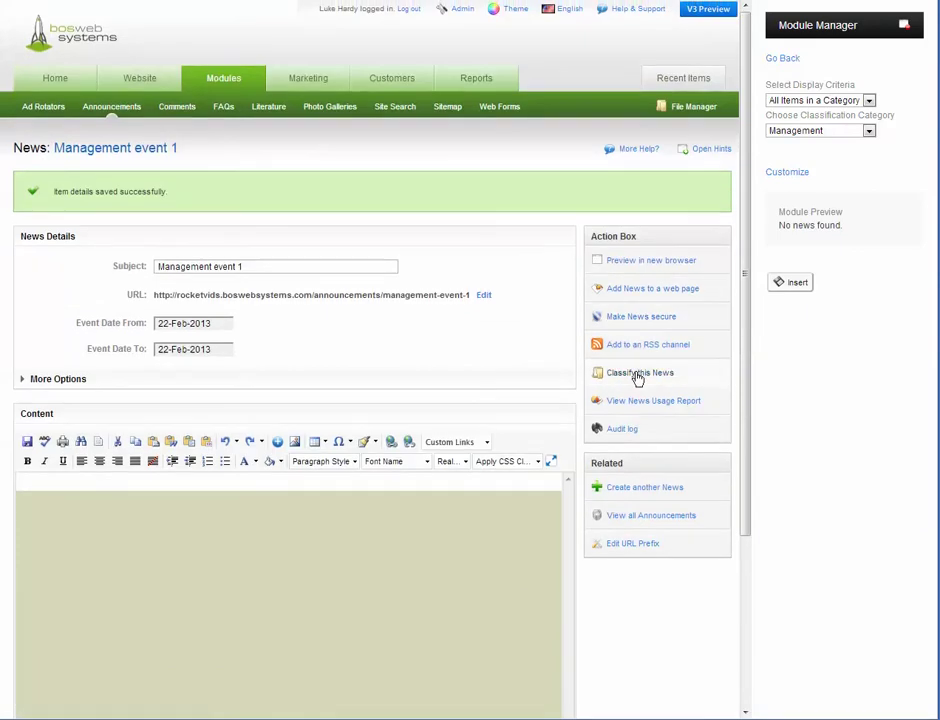
Step: Classify the Management event 1 announcement under the Management category and close the classification dialog
{"action": "left_click", "coordinate": [636, 369]}
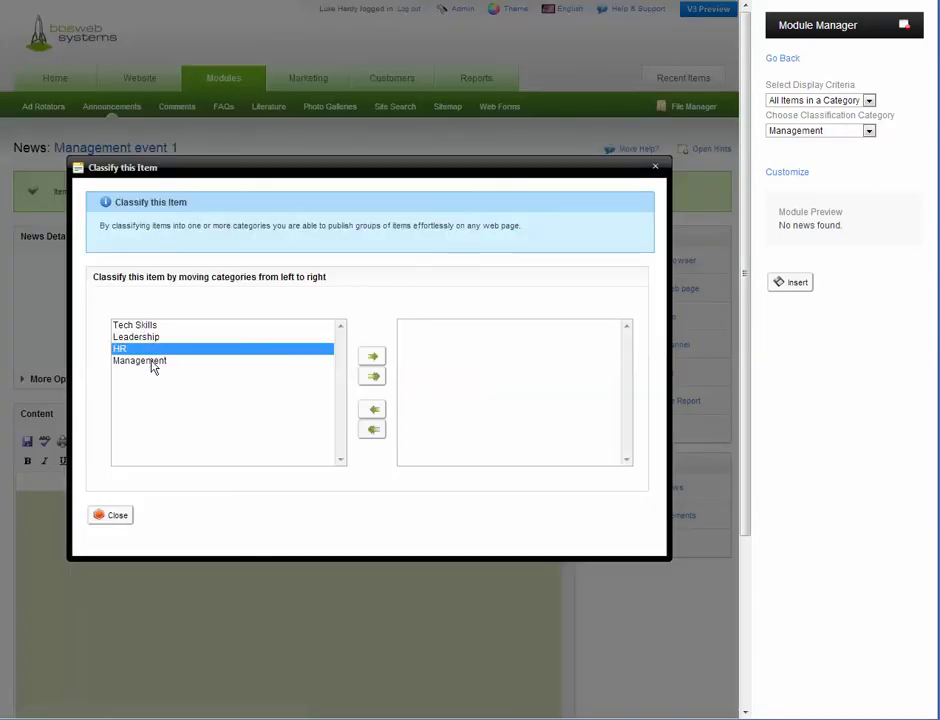
{"action": "left_click", "coordinate": [150, 361]}
{"action": "left_click", "coordinate": [372, 356]}
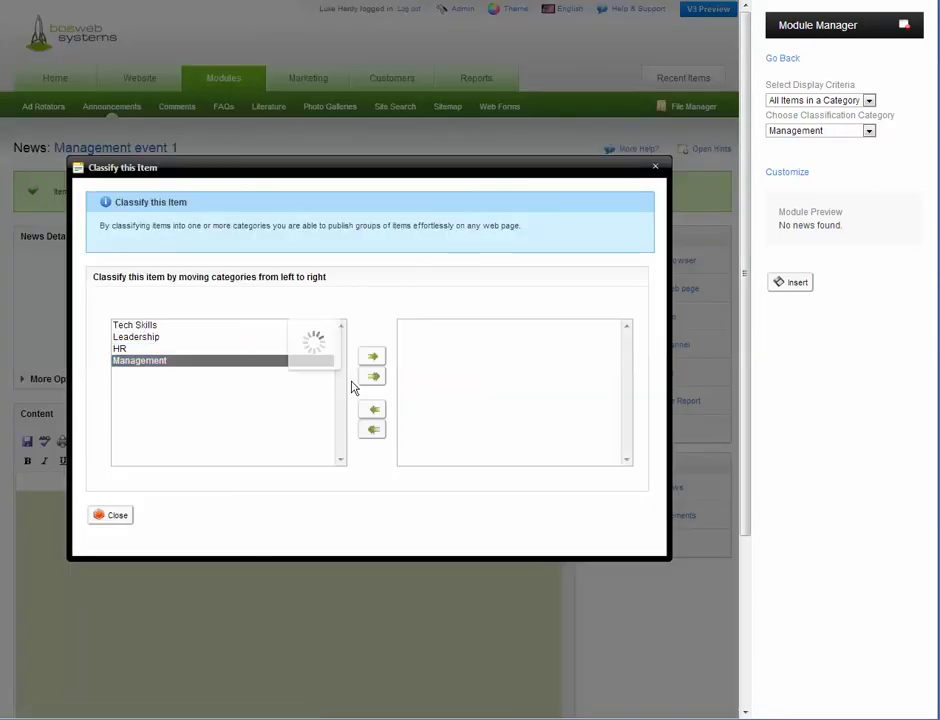
{"action": "scroll", "coordinate": [277, 260], "scroll_direction": "down", "scroll_amount": 5}
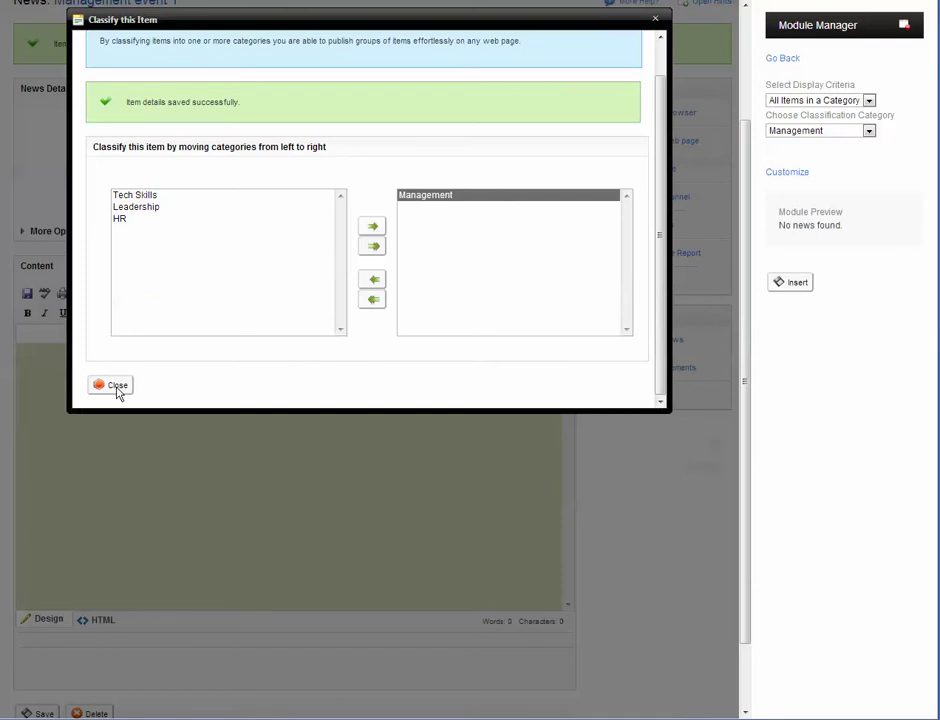
{"action": "left_click", "coordinate": [114, 386]}
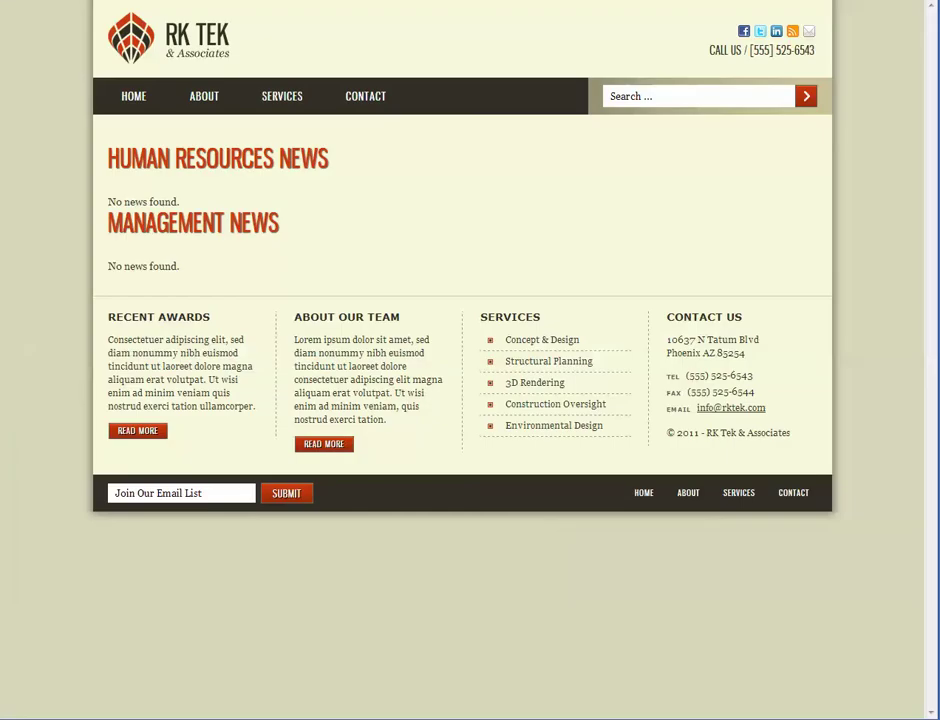
Step: Reload the Company News page preview in the browser to check both news lists
{"action": "key", "text": "F5"}
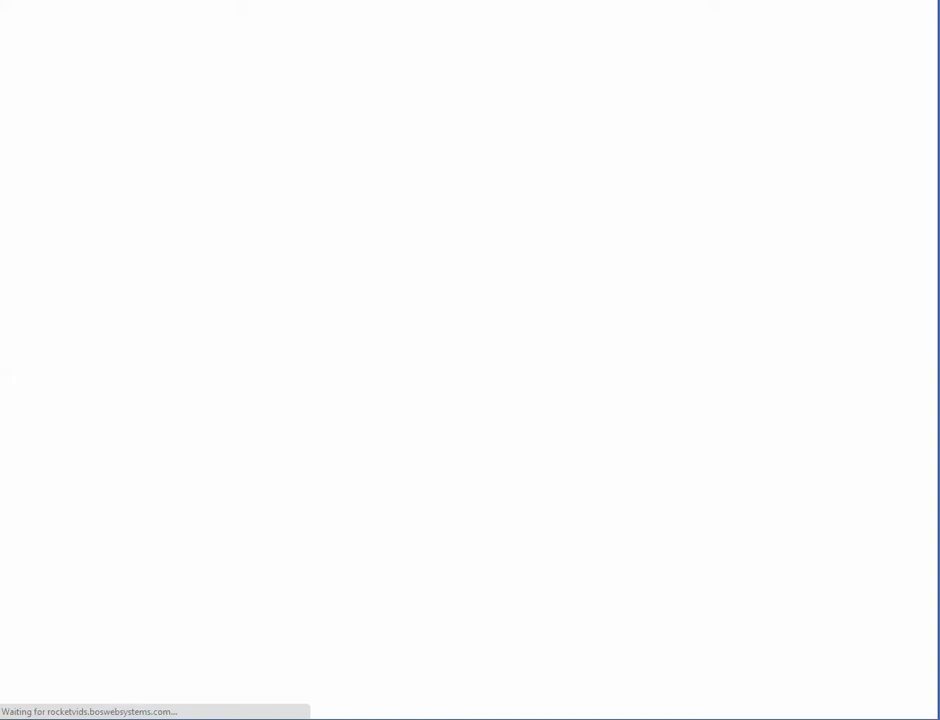